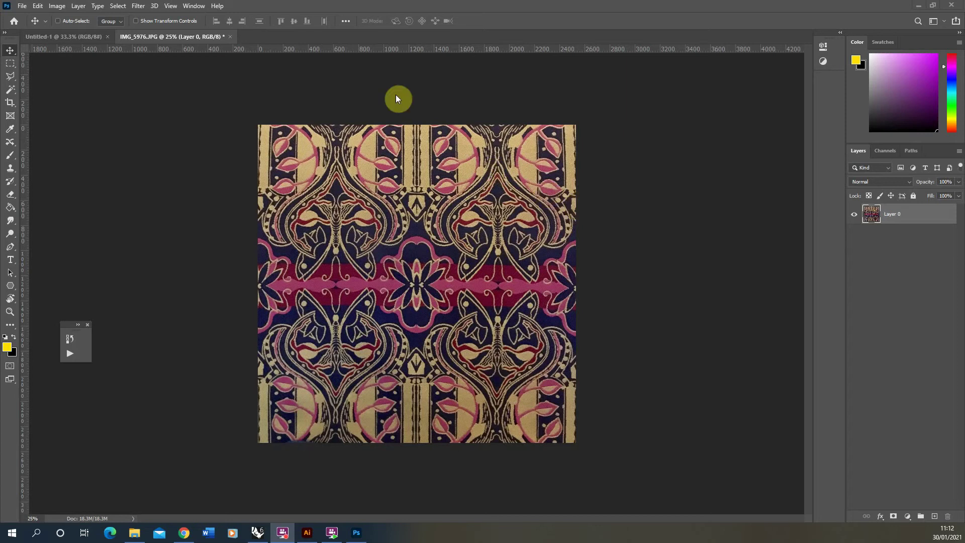
# Preview a wrap-around Offset on the pattern to inspect its seams, then cancel it.
pyautogui.click(137, 6)
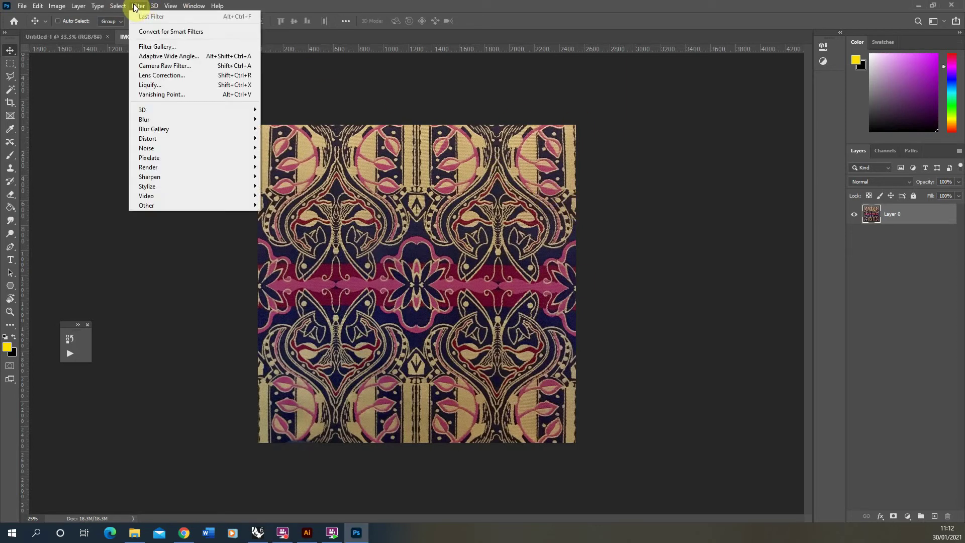
pyautogui.moveTo(156, 204)
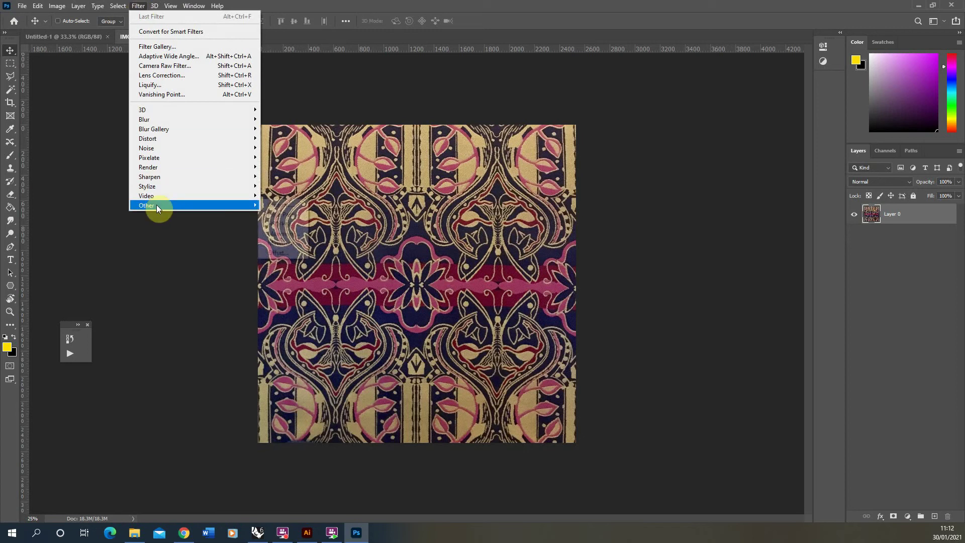
pyautogui.click(288, 251)
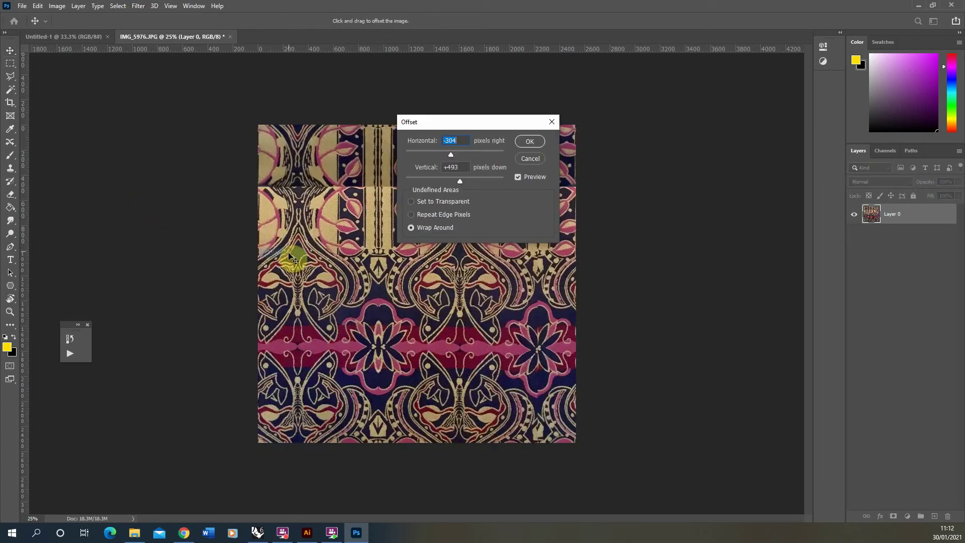
pyautogui.moveTo(462, 128); pyautogui.dragTo(614, 132)
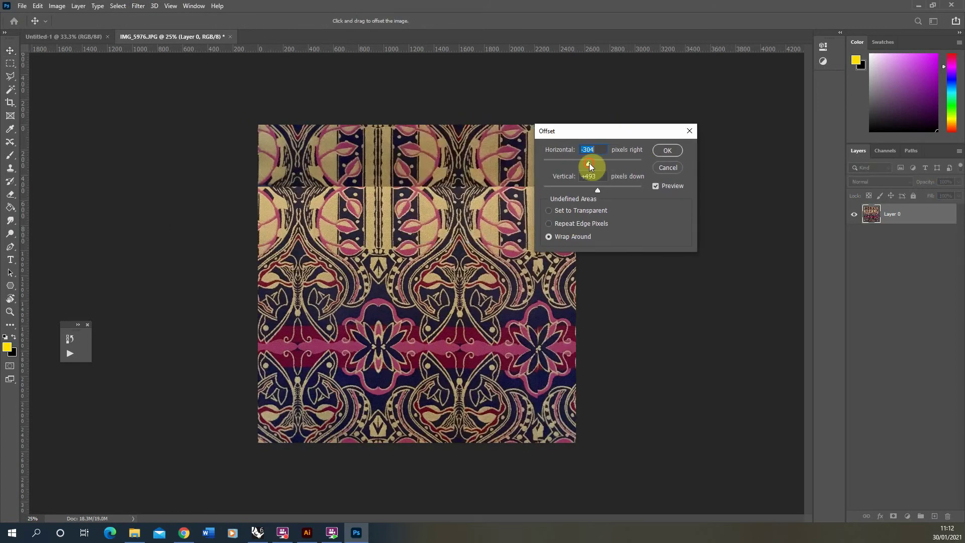
pyautogui.moveTo(603, 165); pyautogui.dragTo(581, 191)
pyautogui.moveTo(476, 158); pyautogui.dragTo(310, 331)
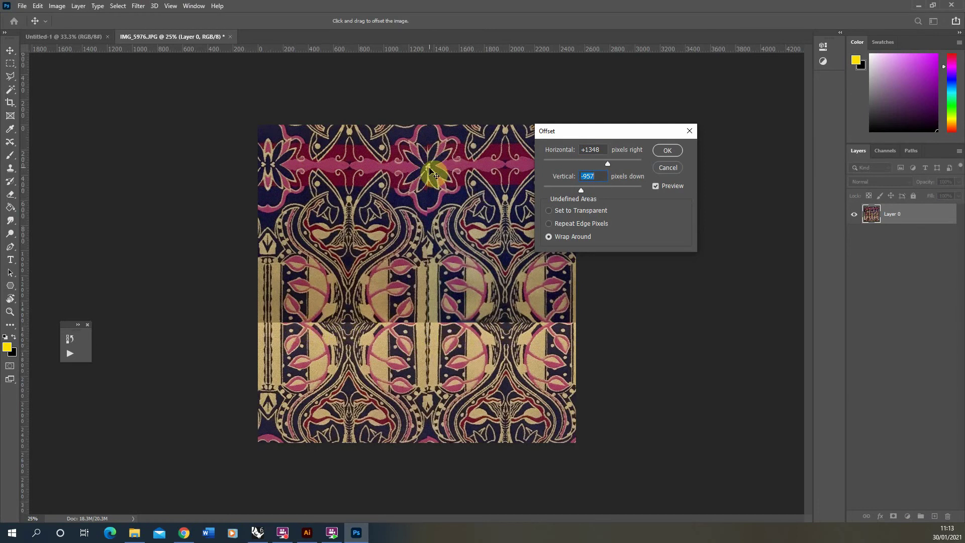
pyautogui.click(671, 171)
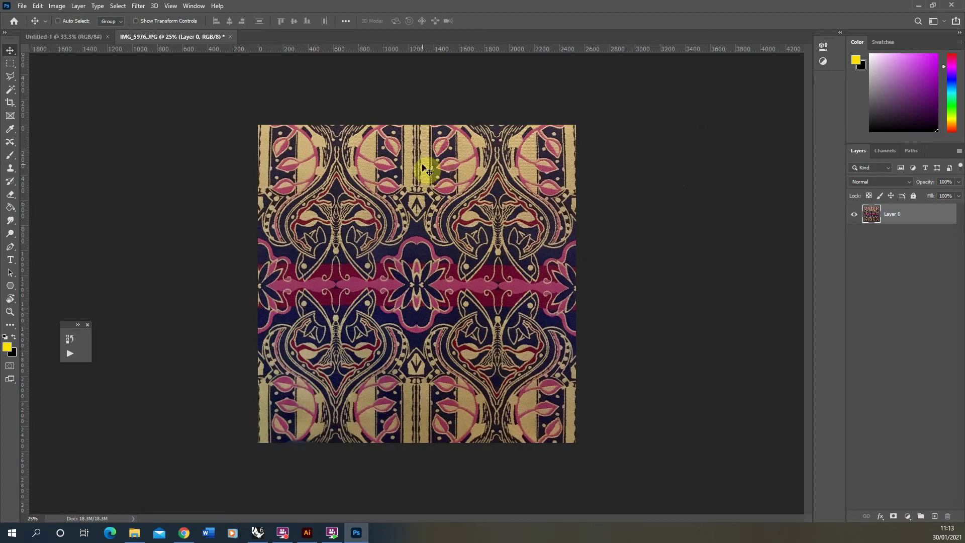
# With the Rectangular Marquee active, add a vertical guide at 50%.
pyautogui.click(10, 64)
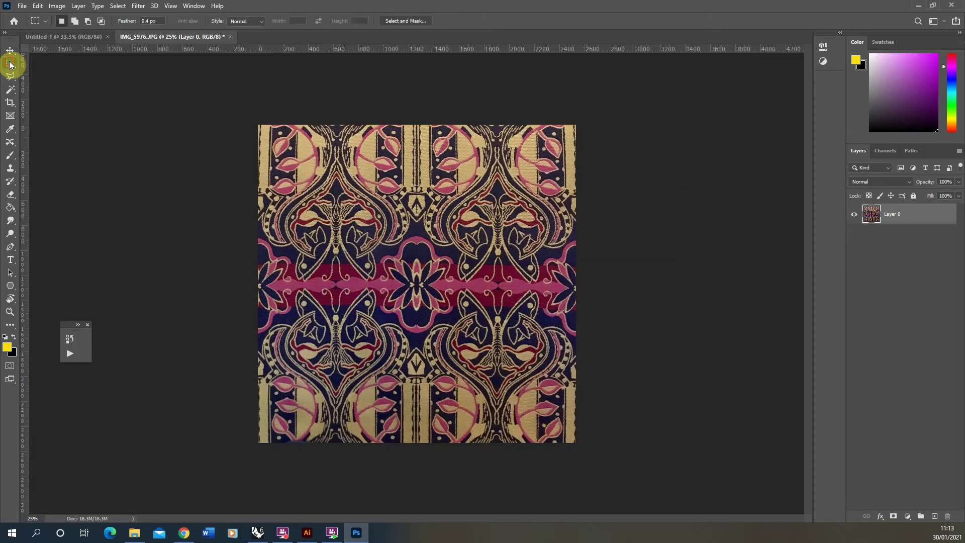
pyautogui.click(170, 6)
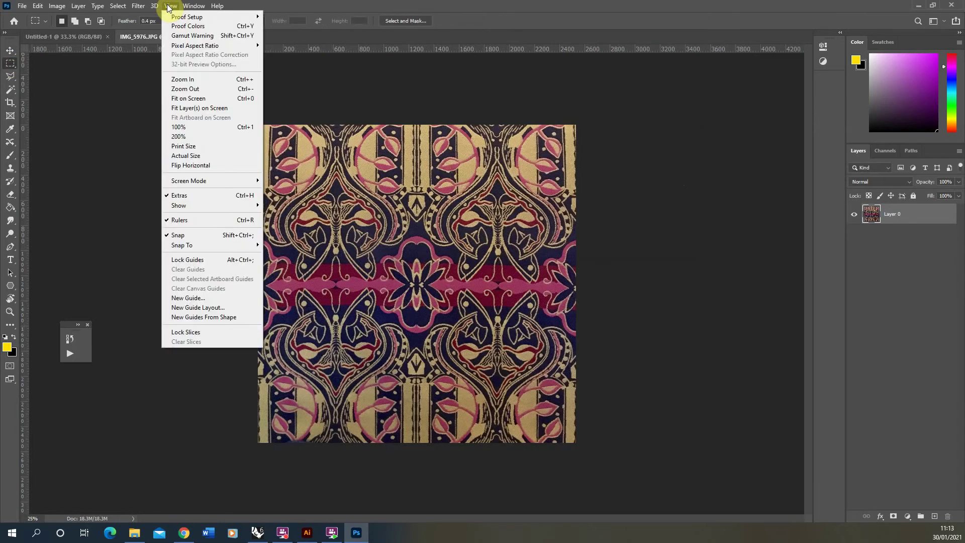
pyautogui.click(199, 298)
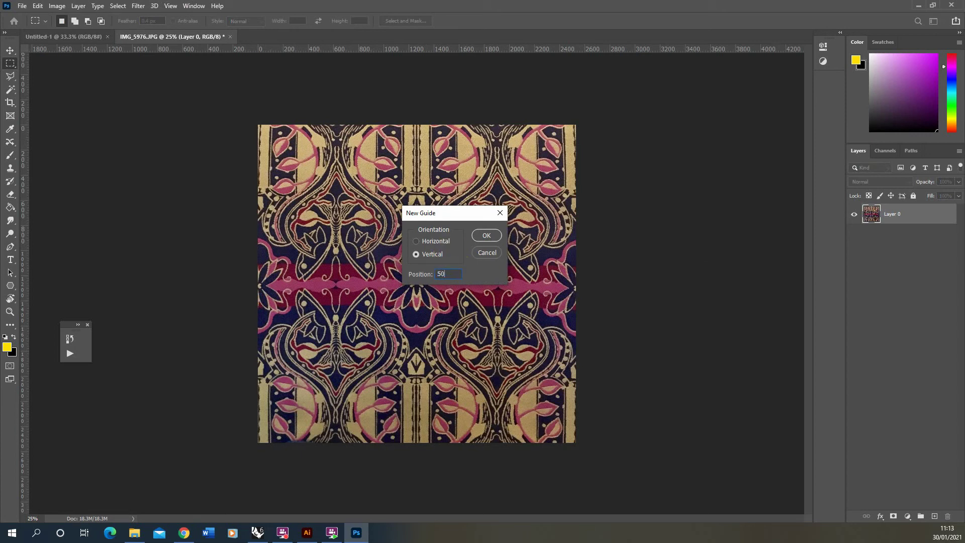
pyautogui.write('50%')
pyautogui.click(487, 236)
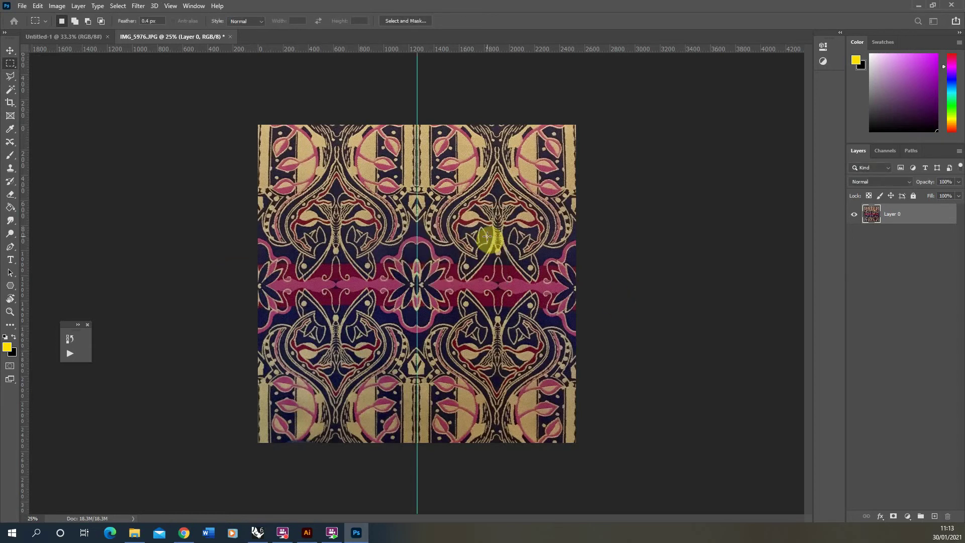
# Add a horizontal guide at 50 across the middle of the tile.
pyautogui.click(170, 6)
pyautogui.click(209, 299)
pyautogui.click(424, 239)
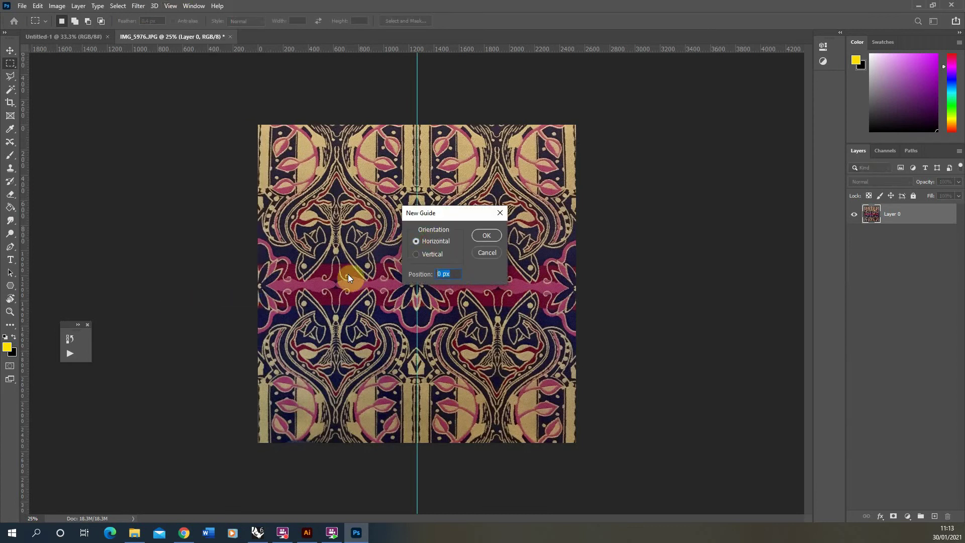
pyautogui.write('50')
pyautogui.press('Return')
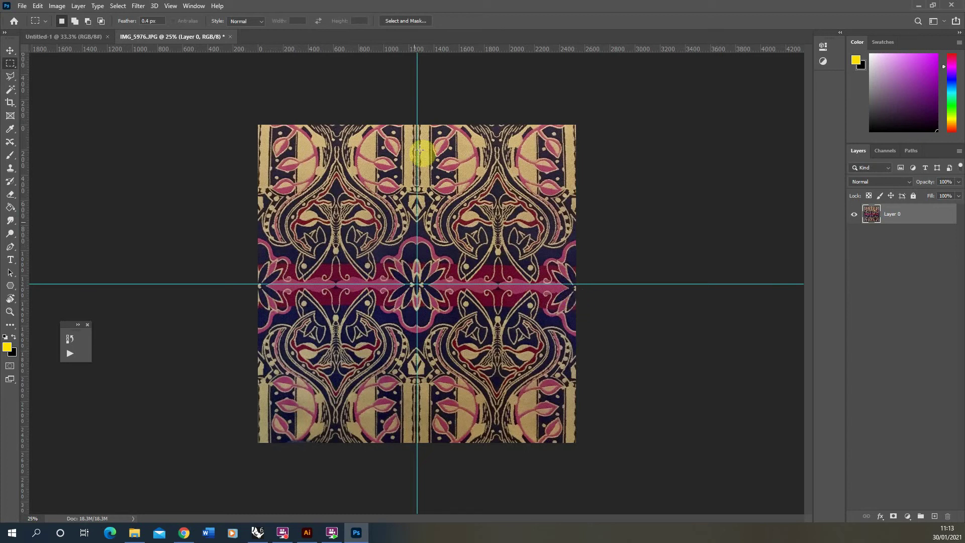
# Distort the image by raising the top-right, bottom-right and bottom-left corners slightly.
pyautogui.rightClick(426, 478)
pyautogui.click(677, 373)
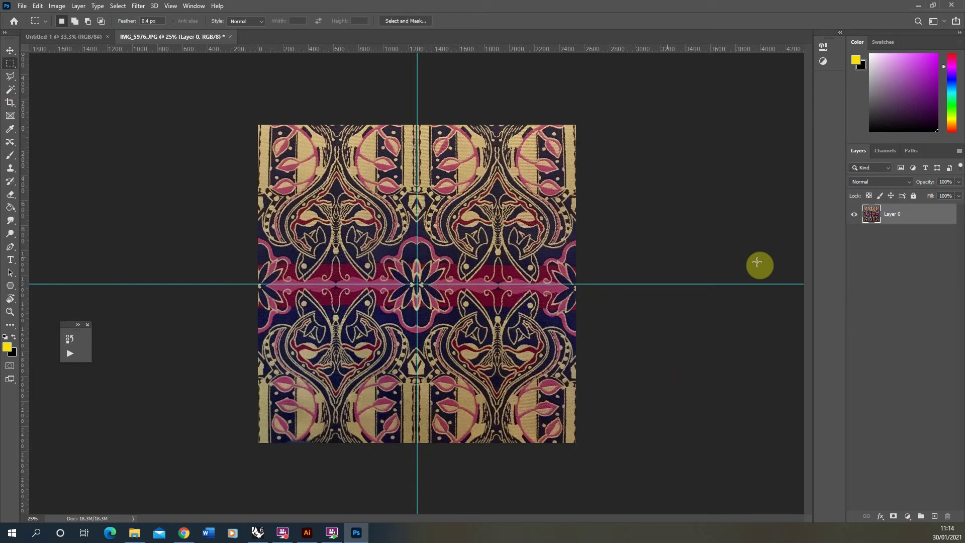
pyautogui.hotkey('ctrl', 't')
pyautogui.rightClick(531, 318)
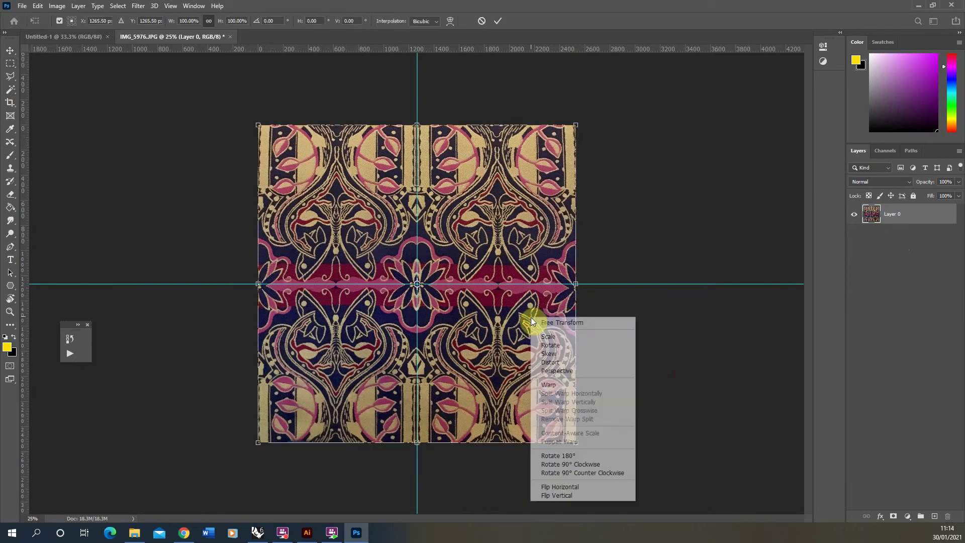
pyautogui.click(556, 364)
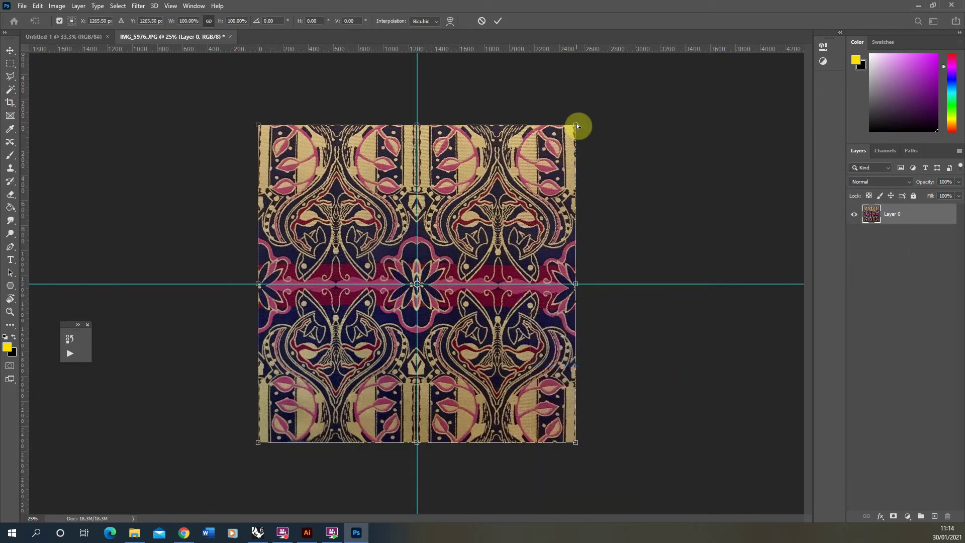
pyautogui.moveTo(576, 125); pyautogui.dragTo(575, 121)
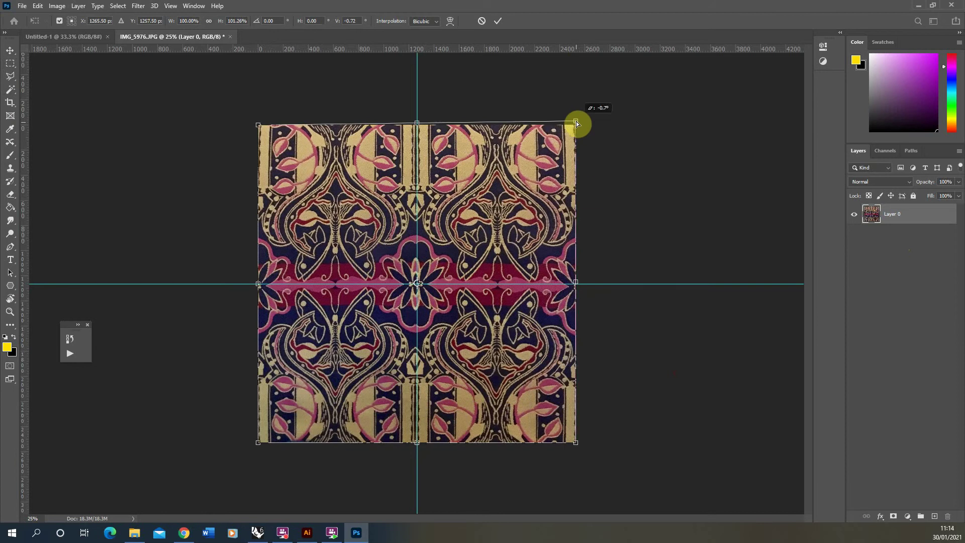
pyautogui.moveTo(577, 443); pyautogui.dragTo(577, 437)
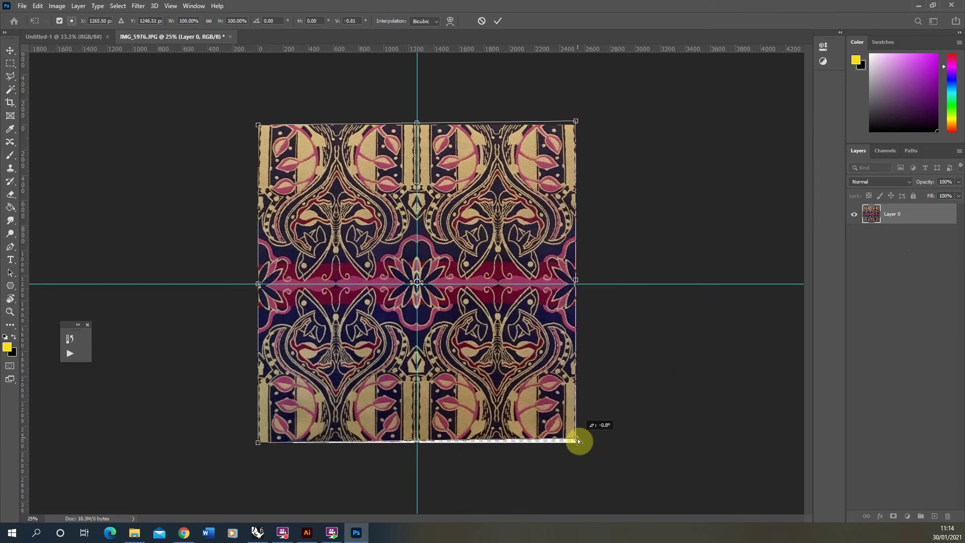
pyautogui.moveTo(258, 444); pyautogui.dragTo(258, 441)
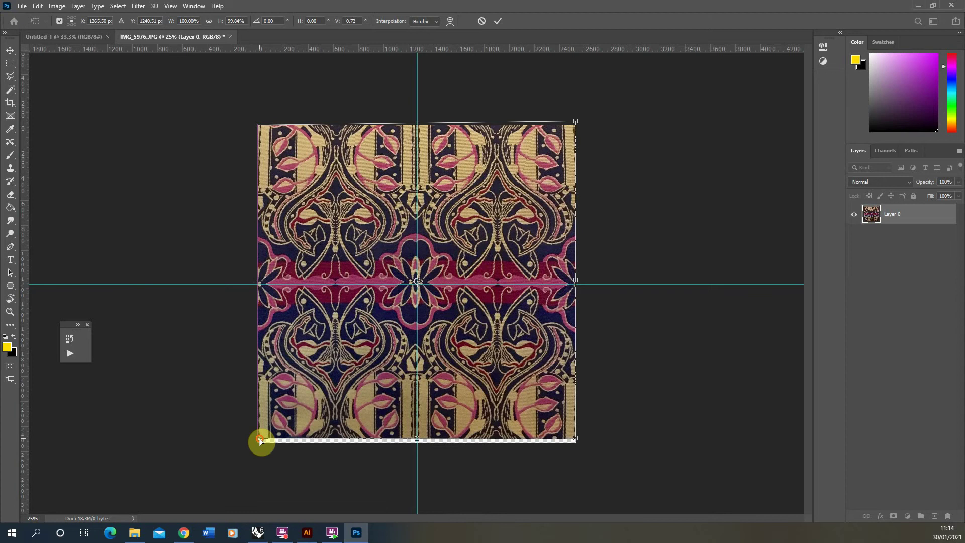
# Zoom in and out to check the straightened pattern, then commit the distortion.
pyautogui.scroll(3, 653, 312)
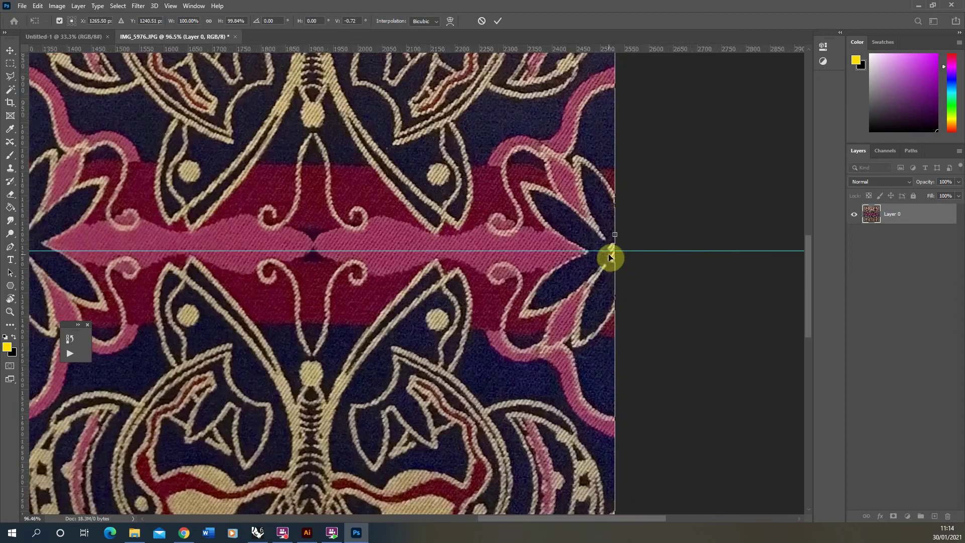
pyautogui.scroll(-3, 611, 254)
pyautogui.scroll(4, 206, 296)
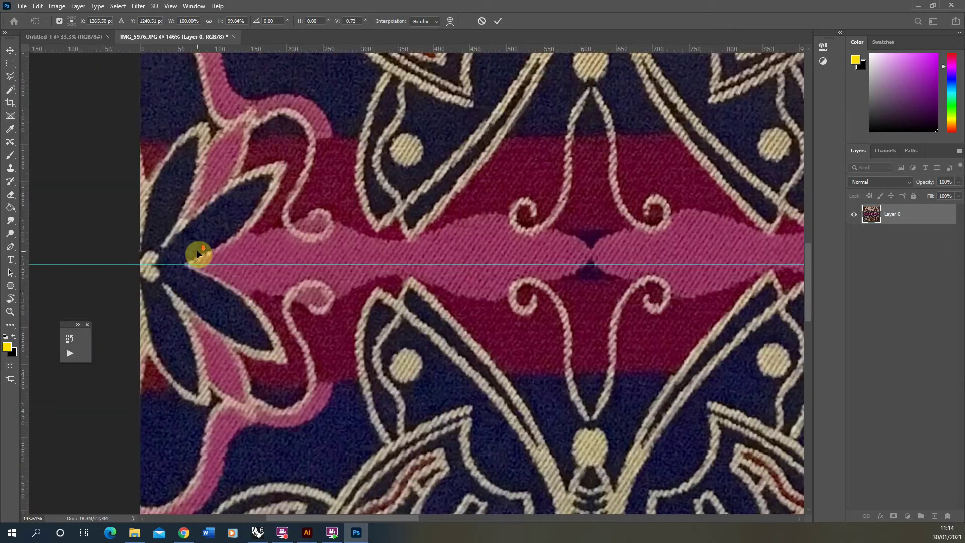
pyautogui.scroll(-4, 172, 269)
pyautogui.scroll(2, 685, 277)
pyautogui.scroll(2, 703, 256)
pyautogui.scroll(-4, 586, 209)
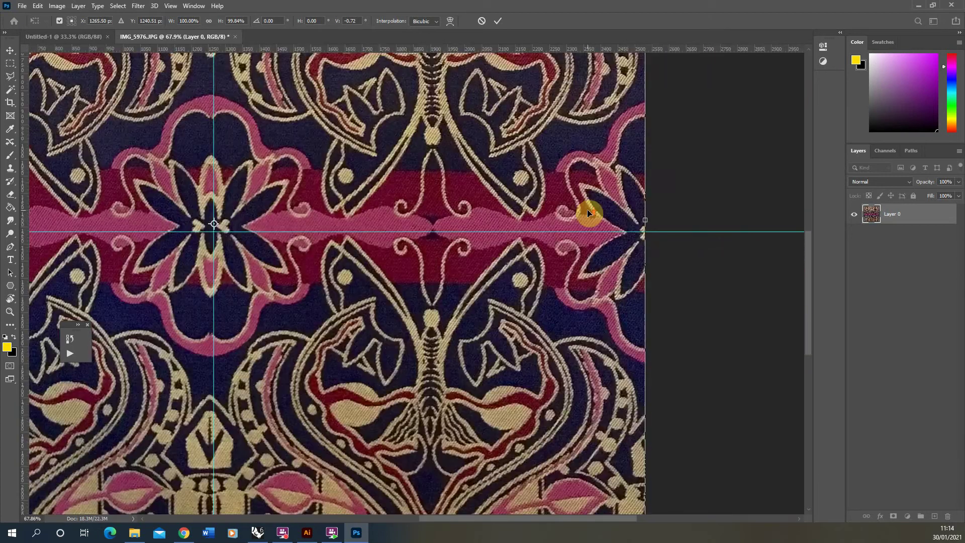
pyautogui.scroll(-2, 442, 327)
pyautogui.scroll(4, 460, 297)
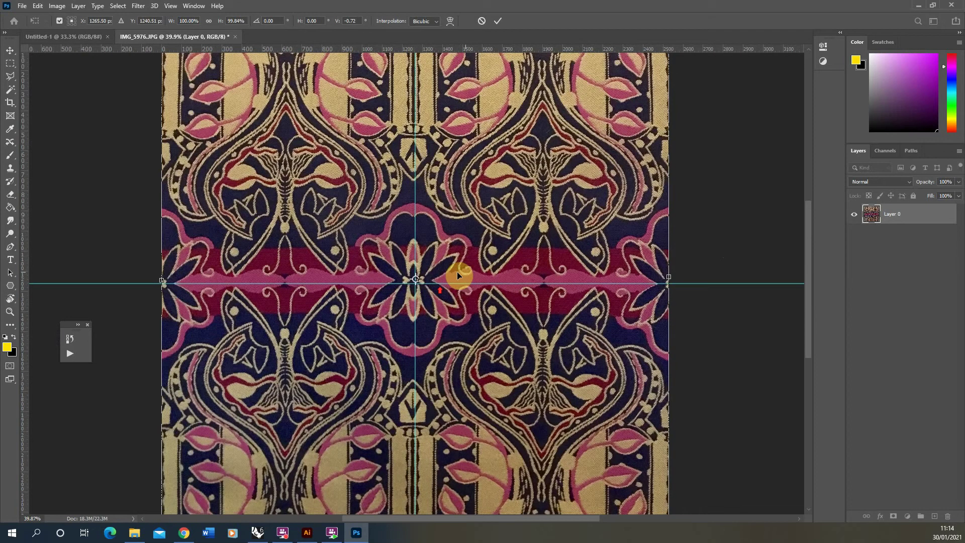
pyautogui.scroll(-3, 427, 246)
pyautogui.scroll(2, 441, 326)
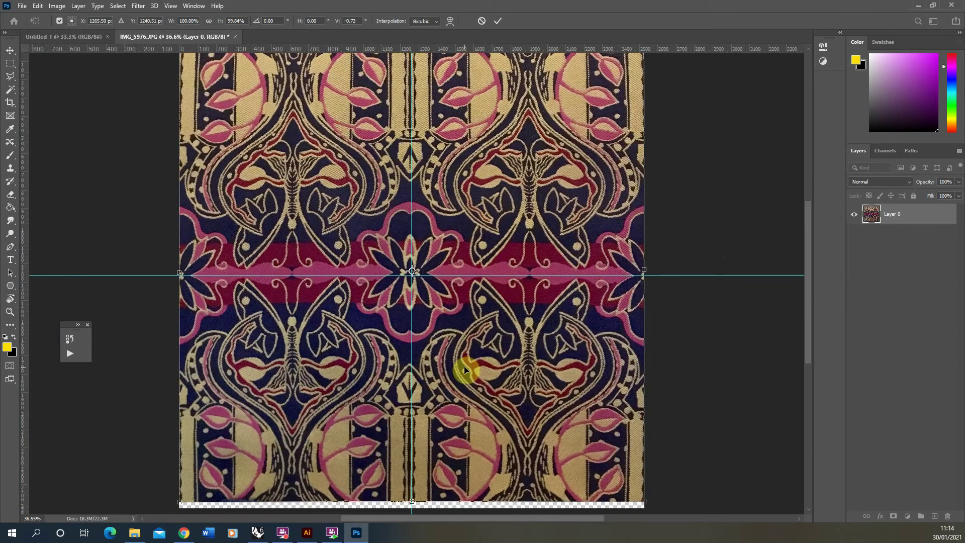
pyautogui.click(10, 55)
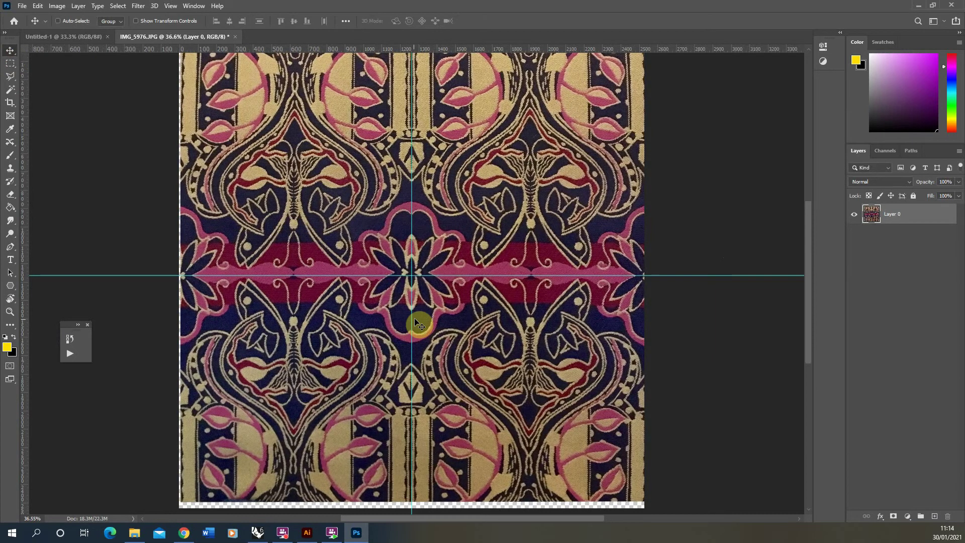
pyautogui.scroll(2, 402, 349)
pyautogui.scroll(-4, 403, 356)
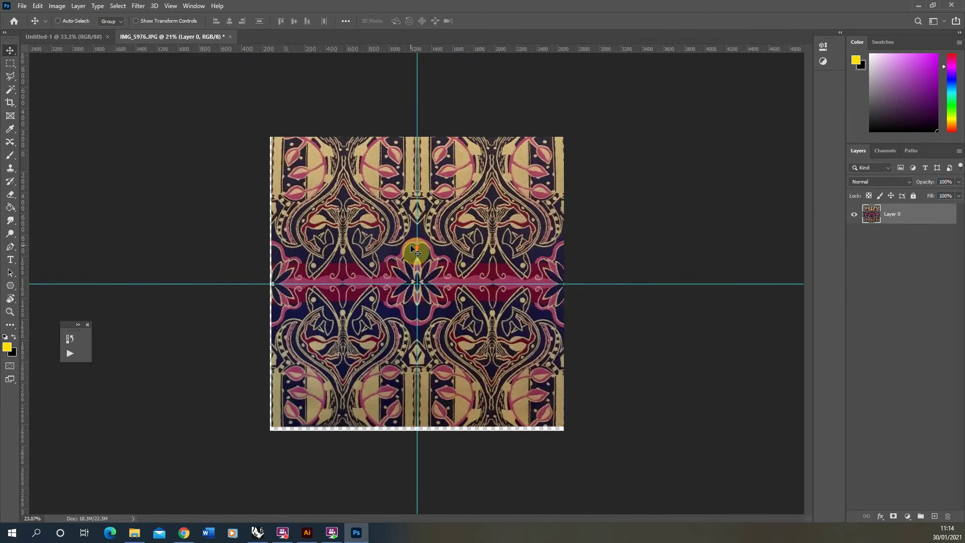
# Drag out vertical guides at X 621.4 and 1919.4 px, horizontal guides at Y 214.7 and 2316.3 px.
pyautogui.scroll(1, 416, 254)
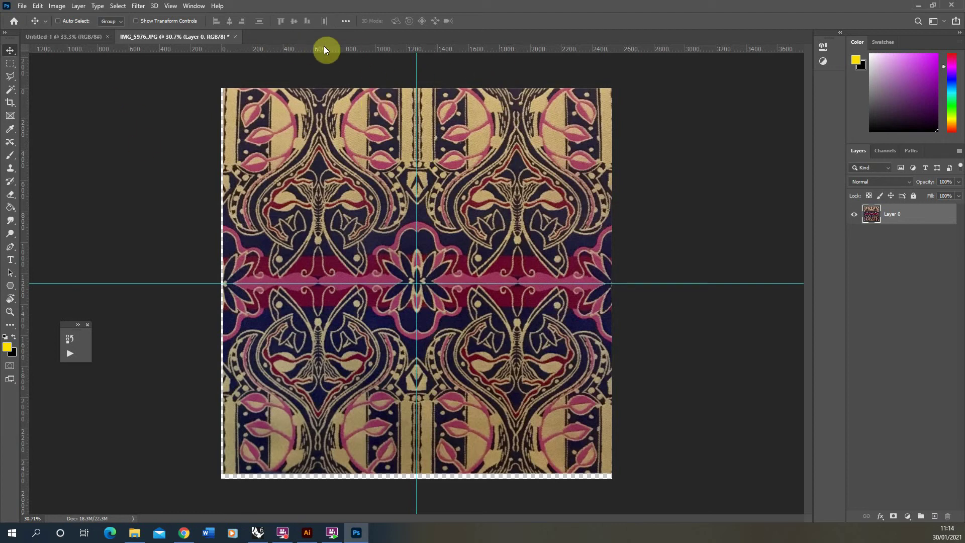
pyautogui.moveTo(27, 161); pyautogui.dragTo(319, 222)
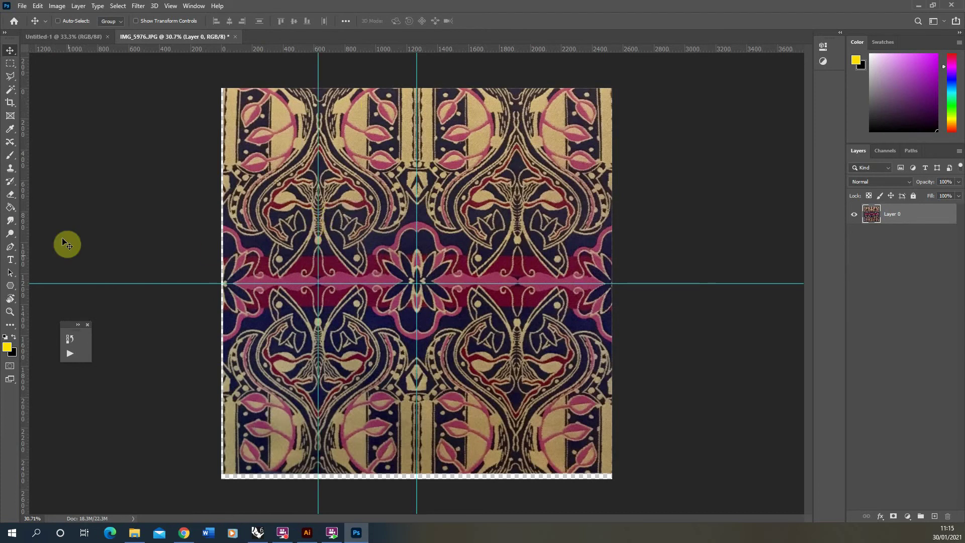
pyautogui.moveTo(26, 212); pyautogui.dragTo(517, 229)
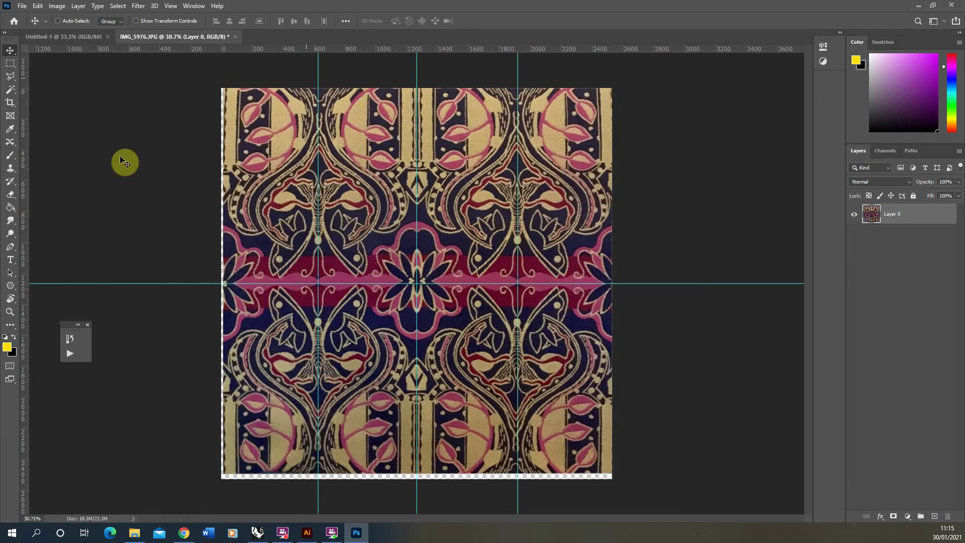
pyautogui.moveTo(145, 48); pyautogui.dragTo(420, 121)
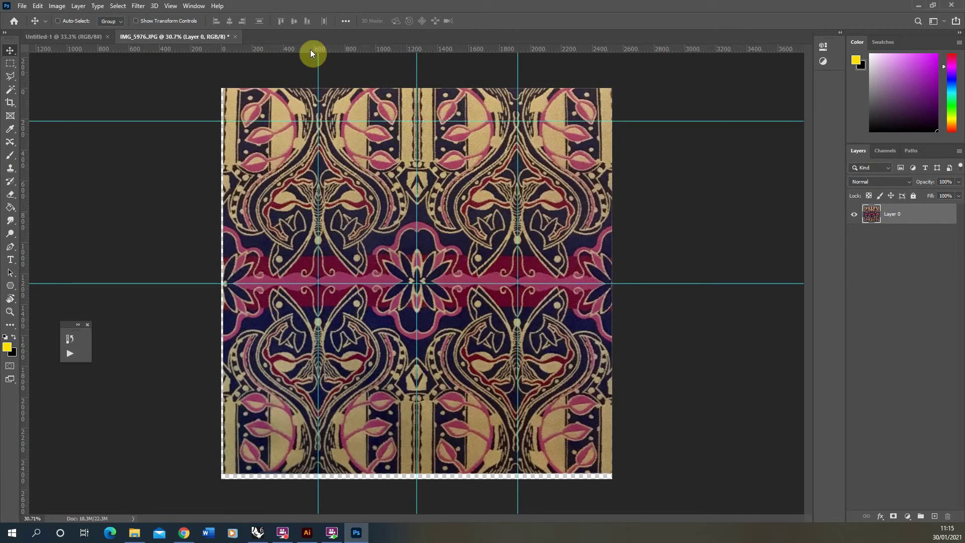
pyautogui.moveTo(310, 50); pyautogui.dragTo(485, 441)
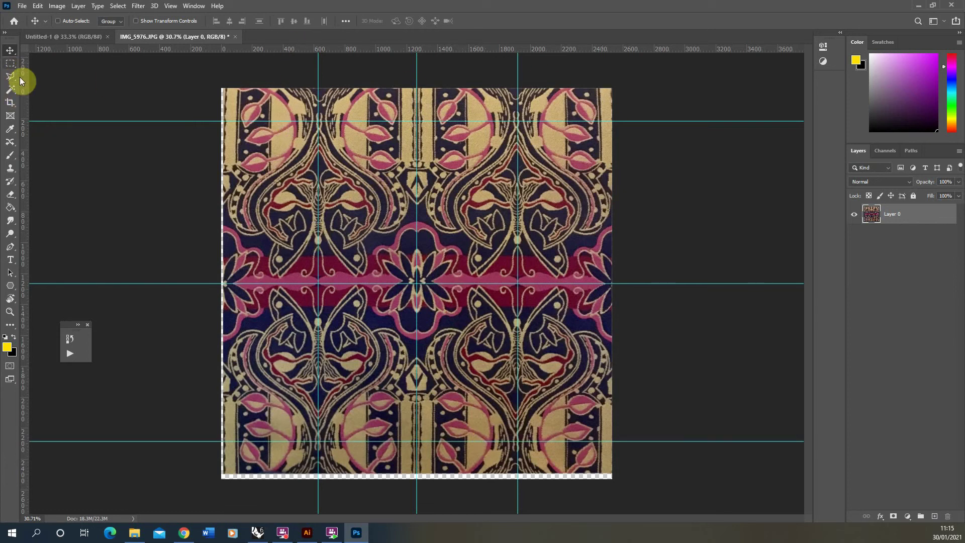
# Enter Warp transform and nudge the pattern's top-right corner slightly outward.
pyautogui.hotkey('ctrl', 't')
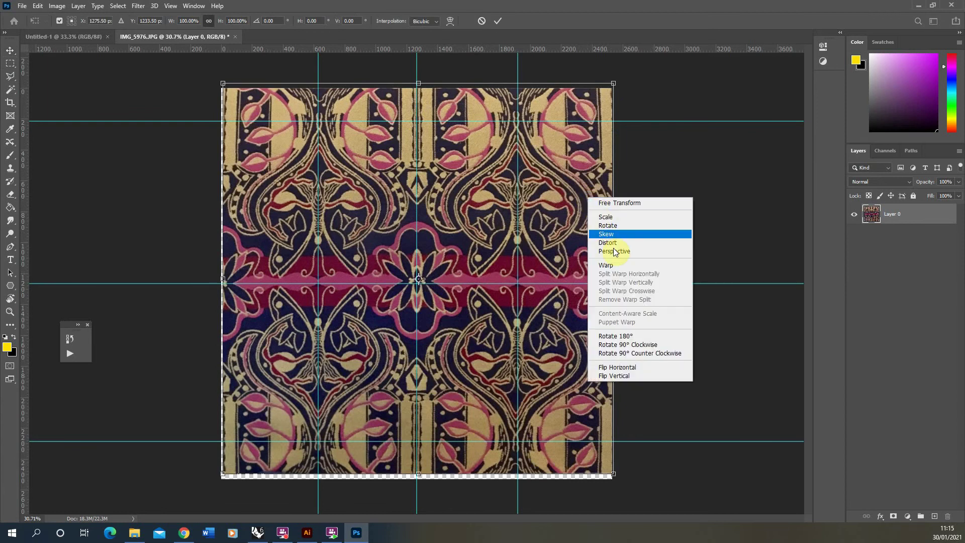
pyautogui.click(619, 265)
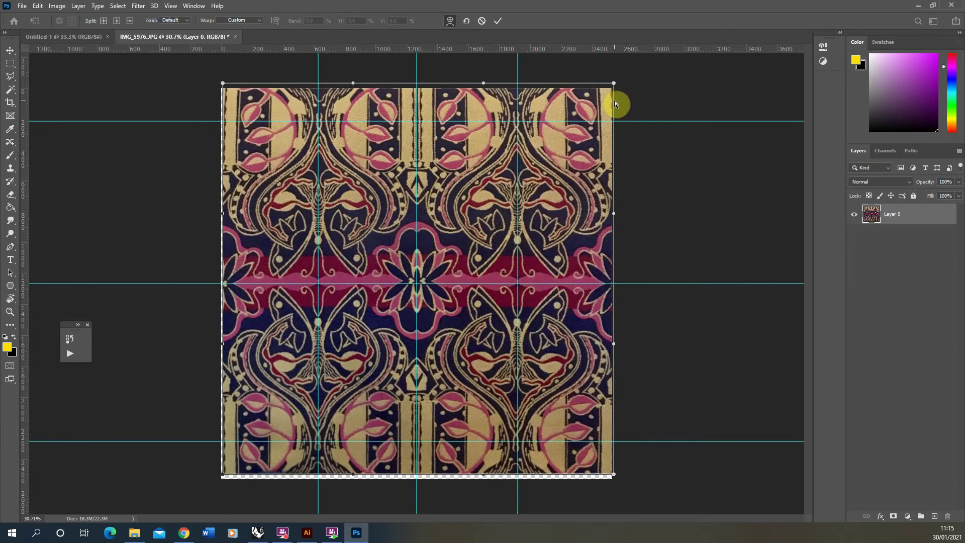
pyautogui.moveTo(616, 86); pyautogui.dragTo(616, 85)
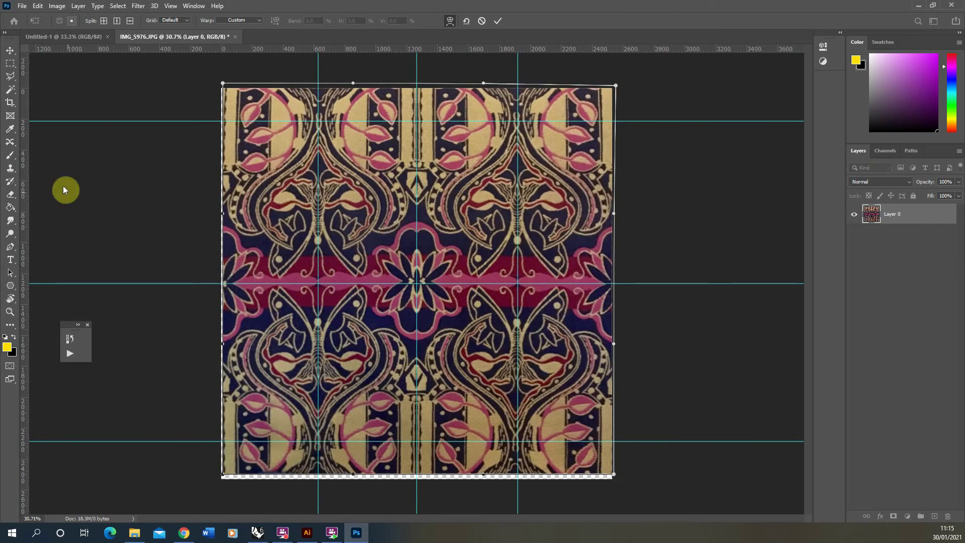
# Commit the warp, then crop the tile so all four edges sit on the outer guides.
pyautogui.rightClick(12, 62)
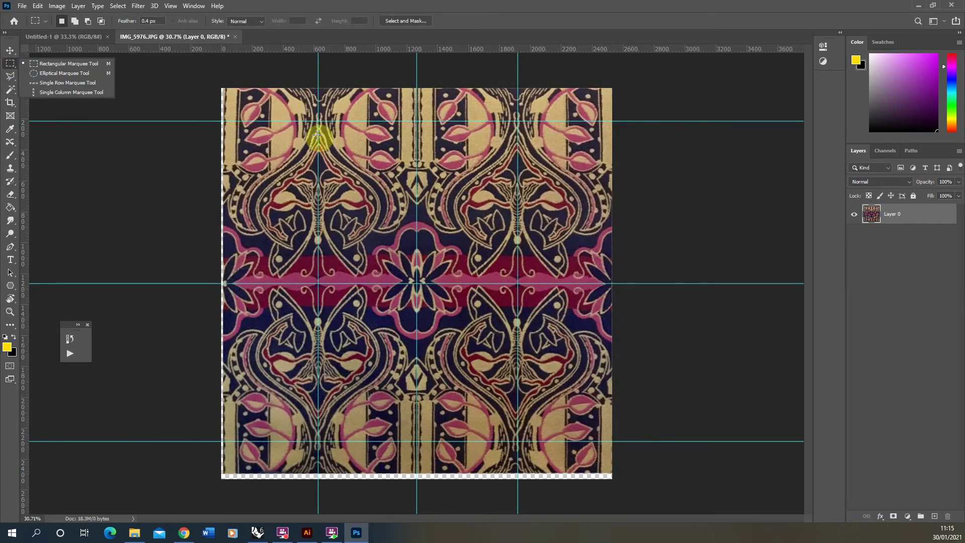
pyautogui.click(6, 104)
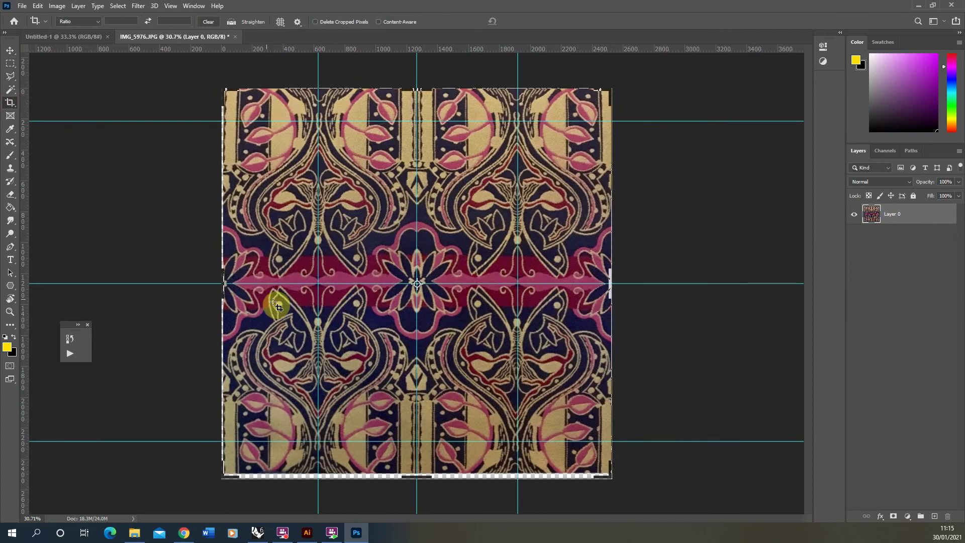
pyautogui.moveTo(225, 282); pyautogui.dragTo(283, 283)
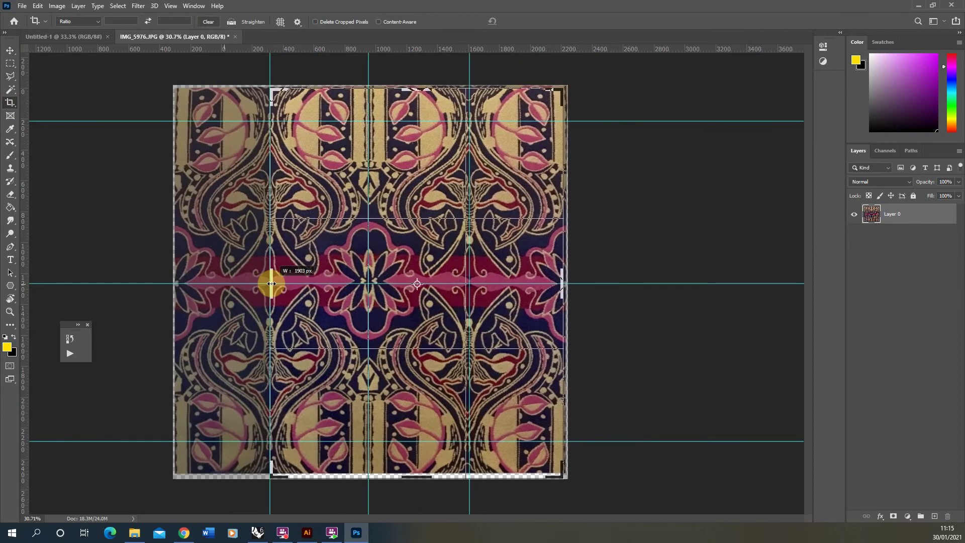
pyautogui.moveTo(413, 90); pyautogui.dragTo(411, 100)
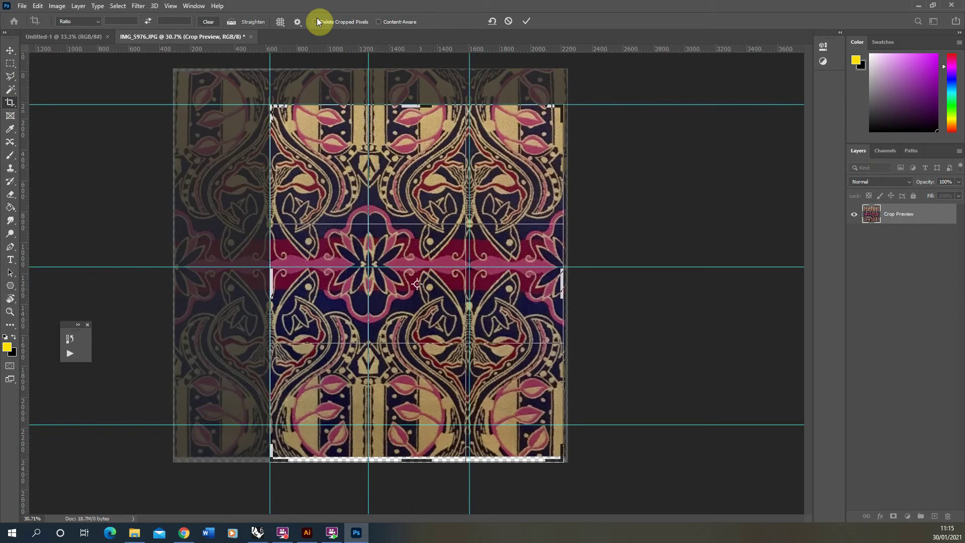
pyautogui.moveTo(559, 283); pyautogui.dragTo(515, 279)
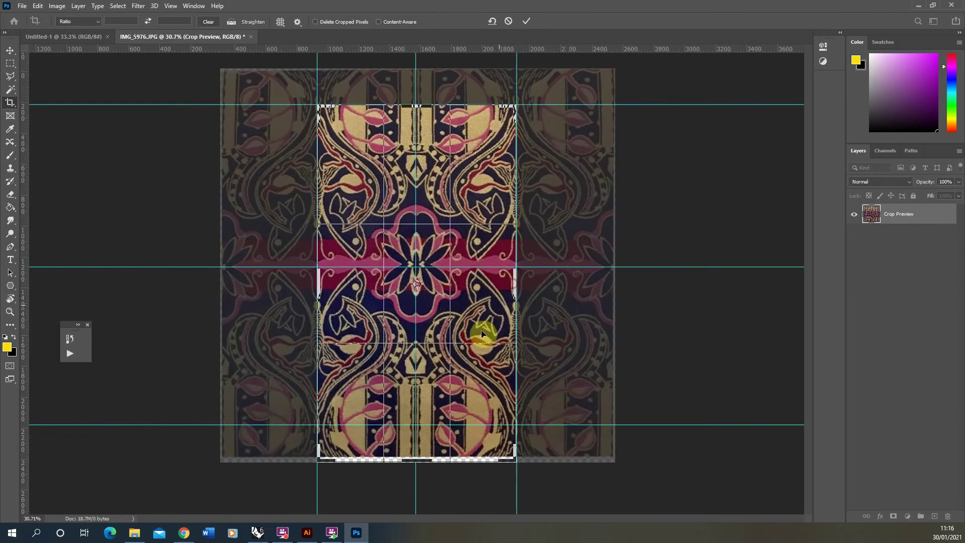
pyautogui.moveTo(417, 468); pyautogui.dragTo(416, 446)
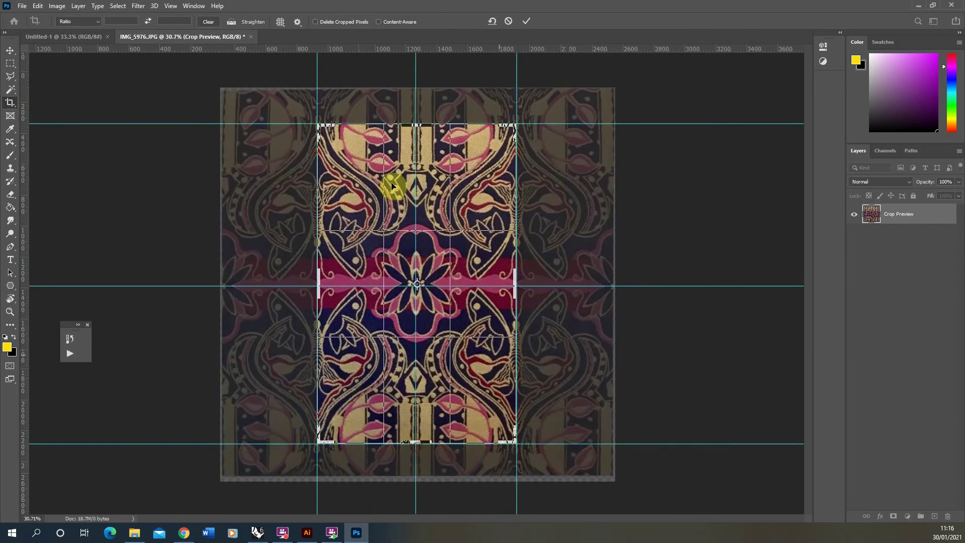
pyautogui.click(7, 66)
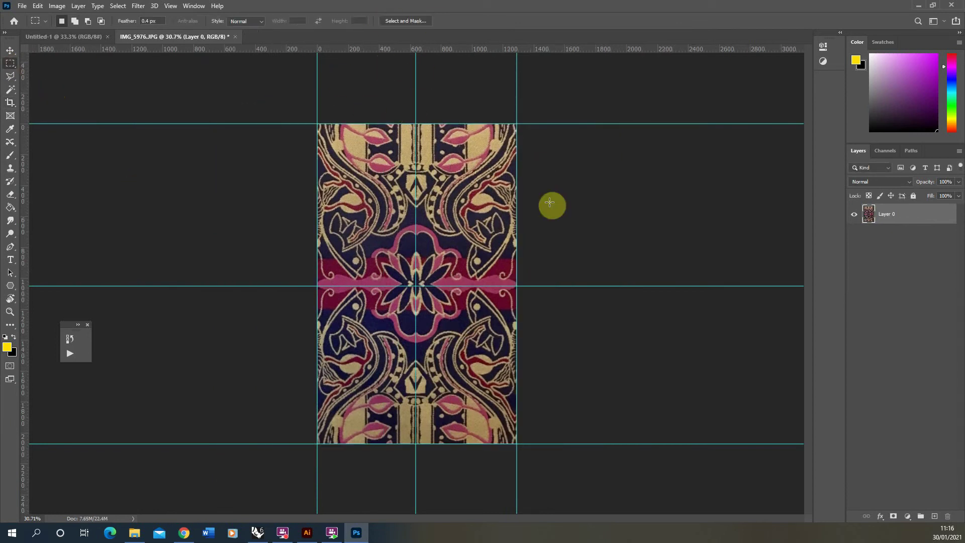
pyautogui.click(138, 6)
pyautogui.moveTo(170, 205)
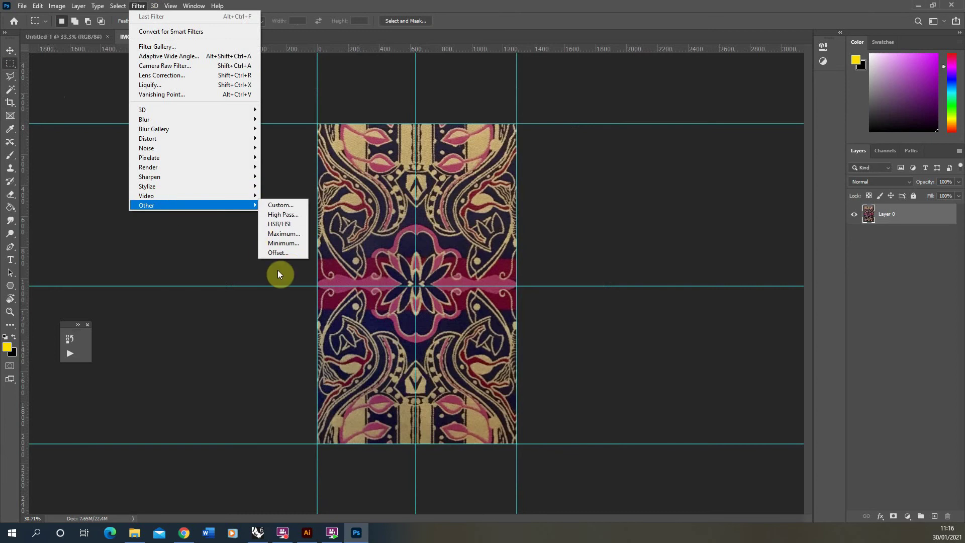
pyautogui.click(281, 253)
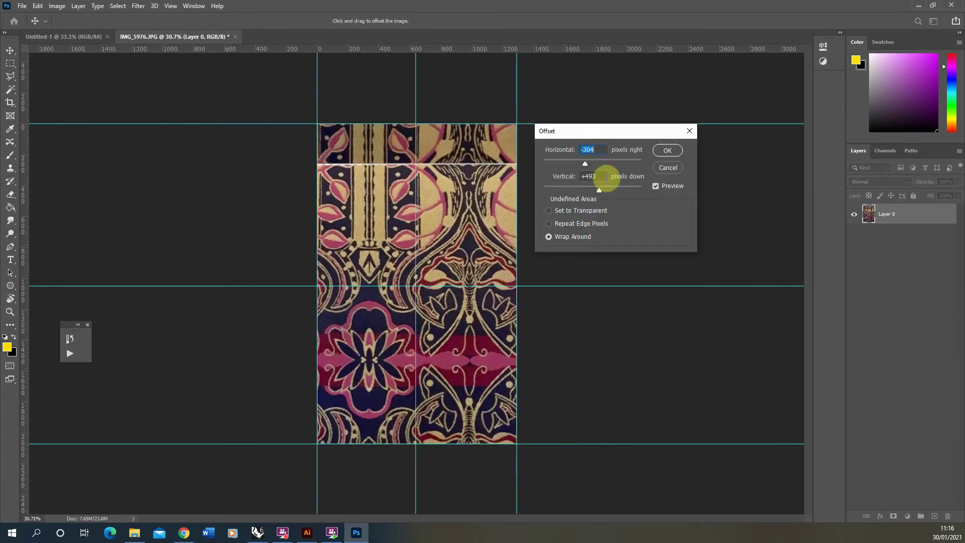
pyautogui.moveTo(591, 160); pyautogui.dragTo(602, 190)
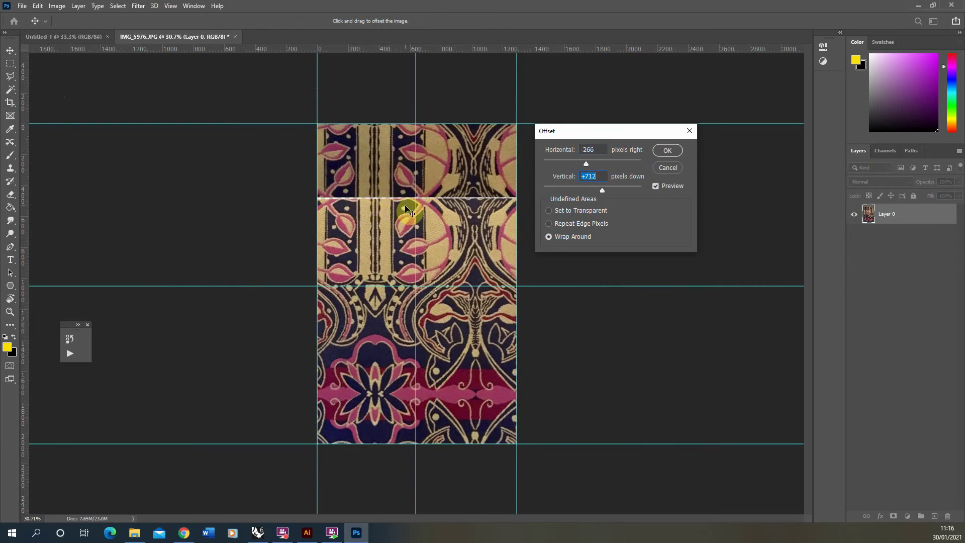
pyautogui.moveTo(588, 160); pyautogui.dragTo(614, 170)
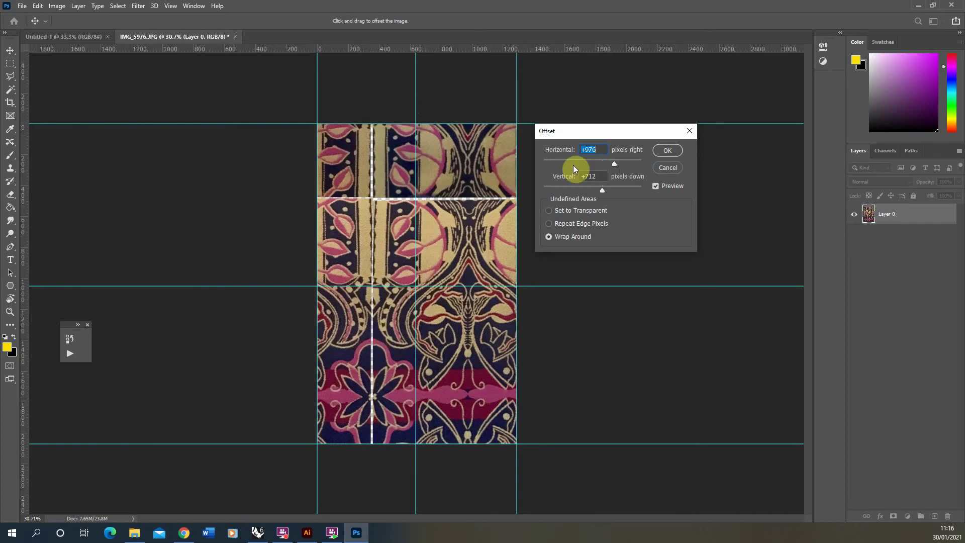
# Select the whole tile, copy it onto Layer 1, and hide Layer 0.
pyautogui.click(672, 169)
pyautogui.press('m')
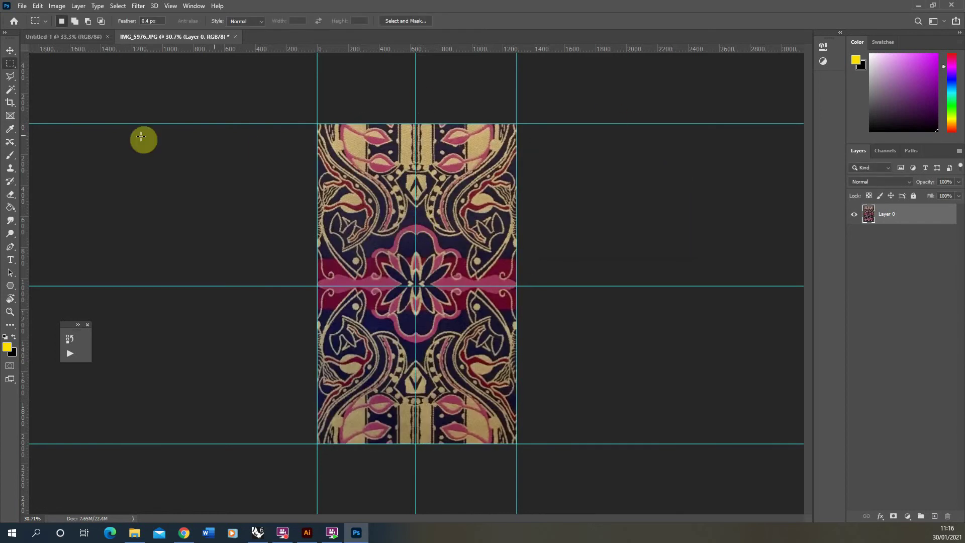
pyautogui.moveTo(314, 116); pyautogui.dragTo(521, 484)
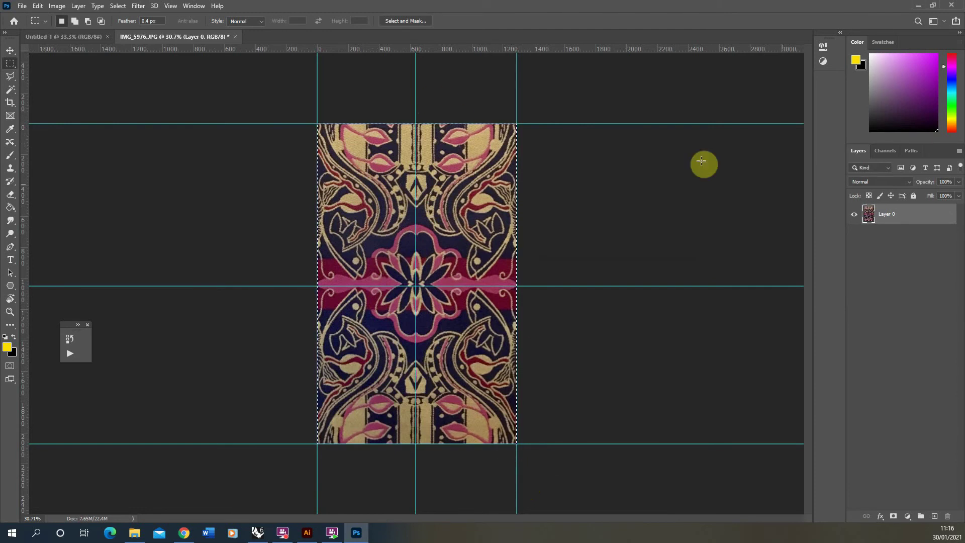
pyautogui.hotkey('ctrl', 'j')
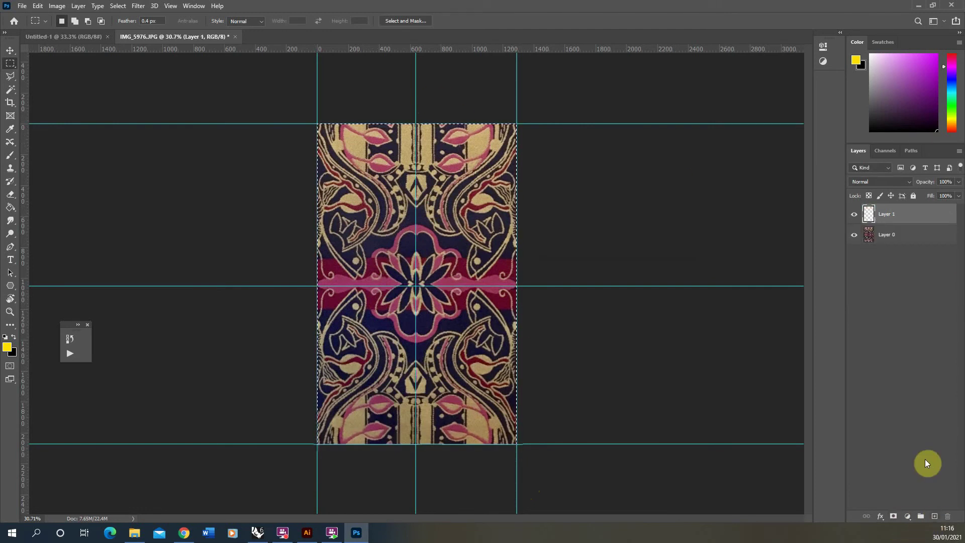
pyautogui.click(854, 235)
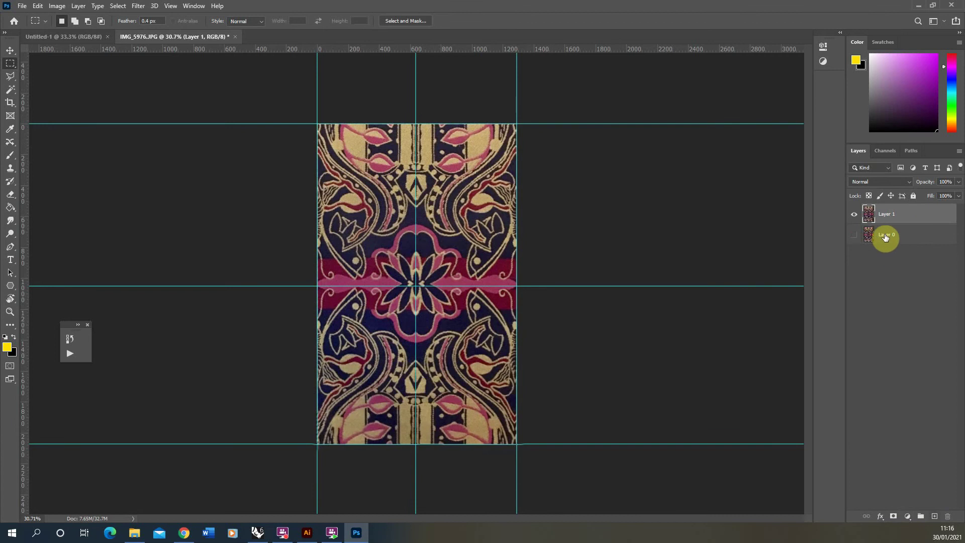
# Apply a wrap-around Offset to Layer 1, adjusting its horizontal and vertical amounts.
pyautogui.click(132, 8)
pyautogui.moveTo(164, 202)
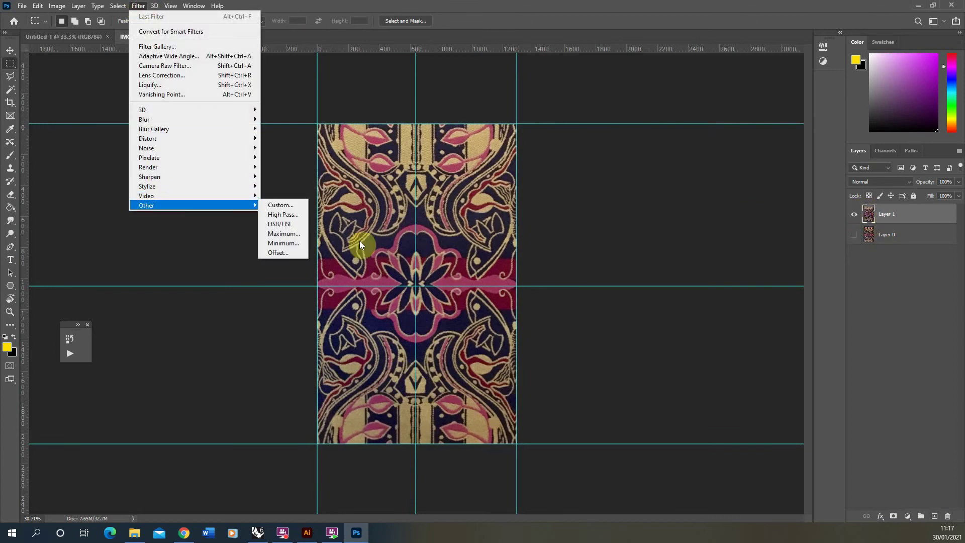
pyautogui.click(278, 253)
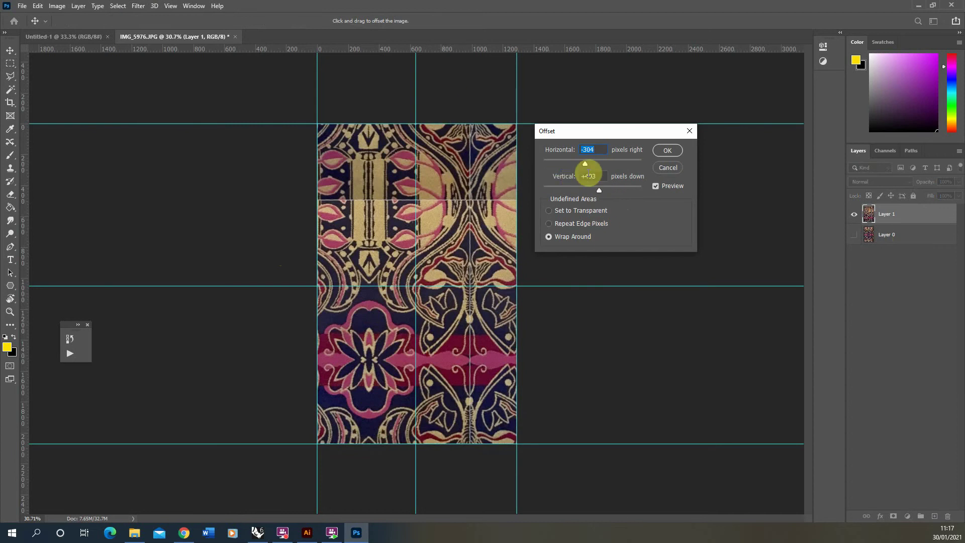
pyautogui.moveTo(586, 164); pyautogui.dragTo(605, 189)
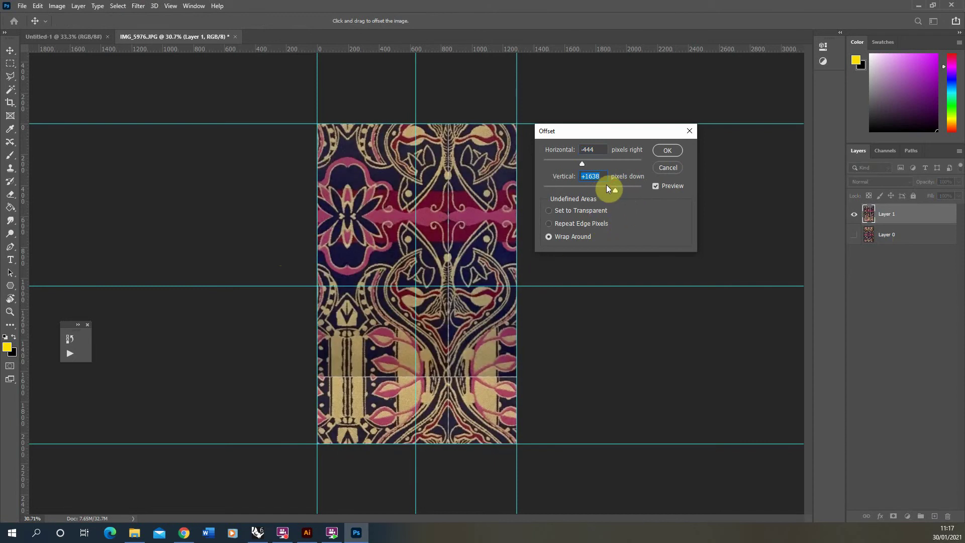
pyautogui.moveTo(606, 190); pyautogui.dragTo(580, 165)
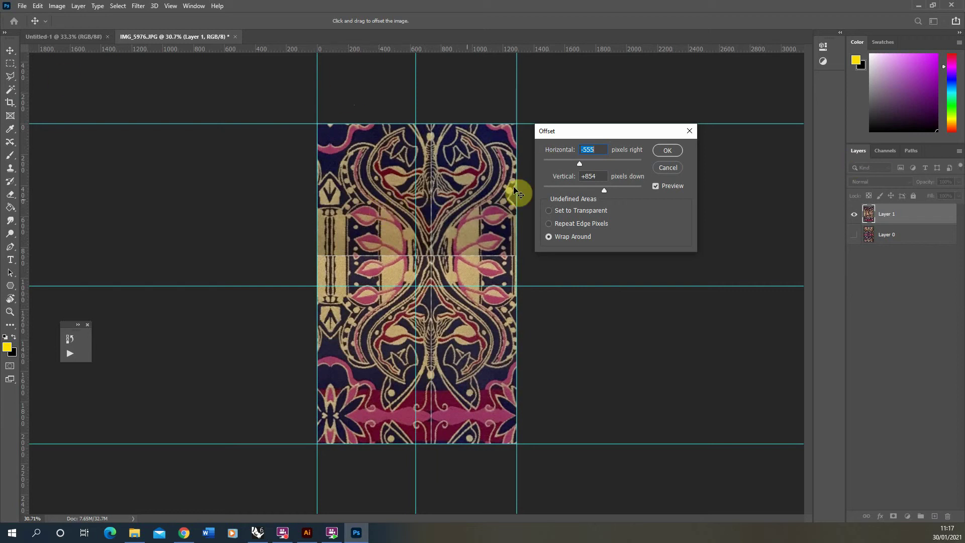
pyautogui.click(667, 150)
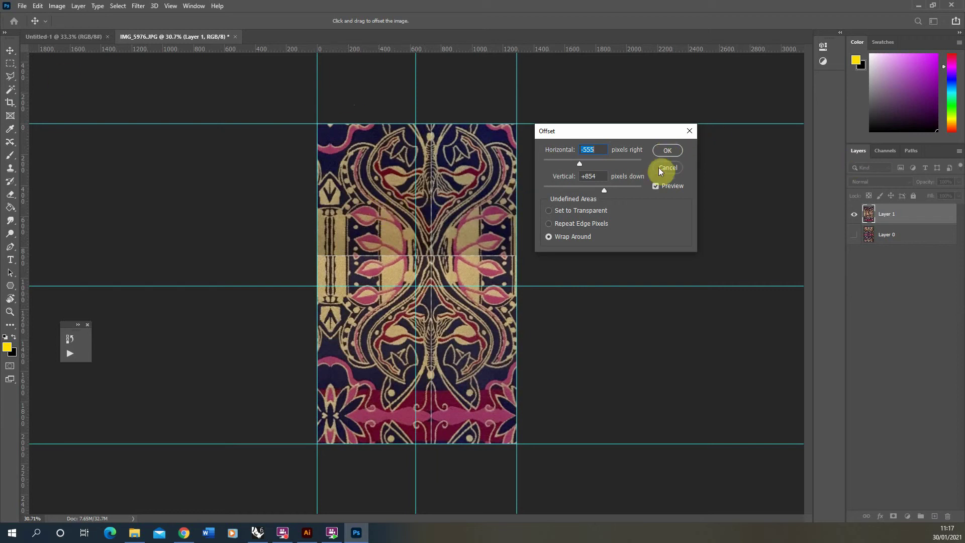
# Add an Exposure adjustment layer at +1.33 and invert its mask to hide it.
pyautogui.click(907, 516)
pyautogui.click(916, 395)
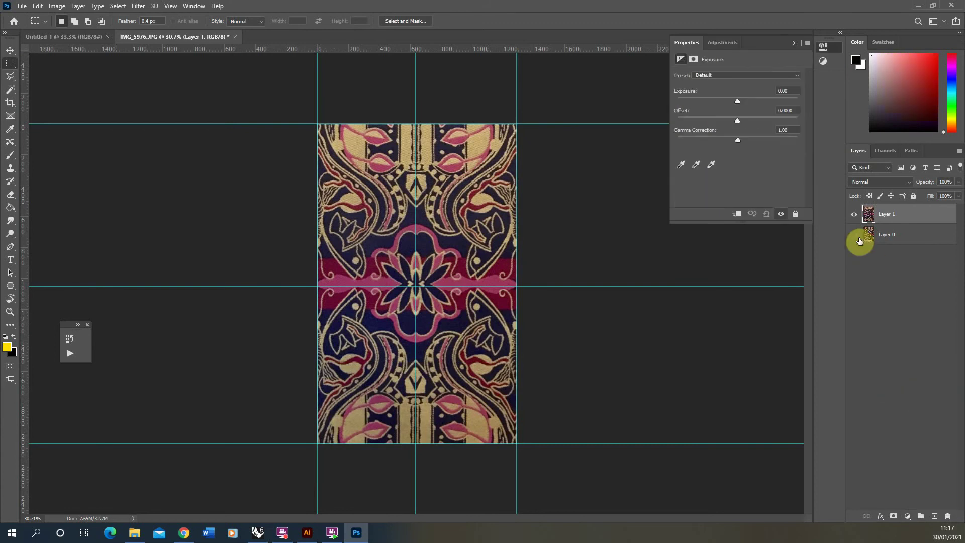
pyautogui.moveTo(744, 99); pyautogui.dragTo(749, 99)
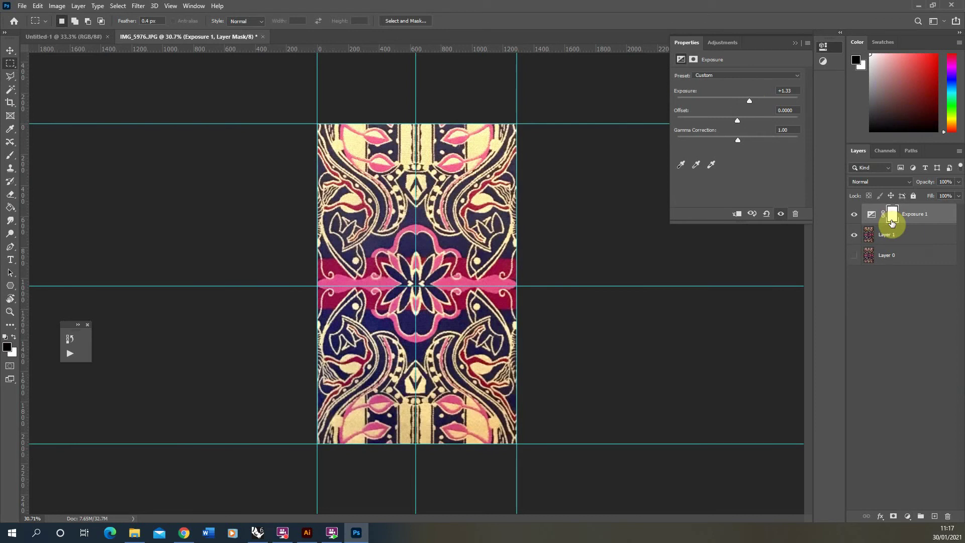
pyautogui.hotkey('ctrl', 'i')
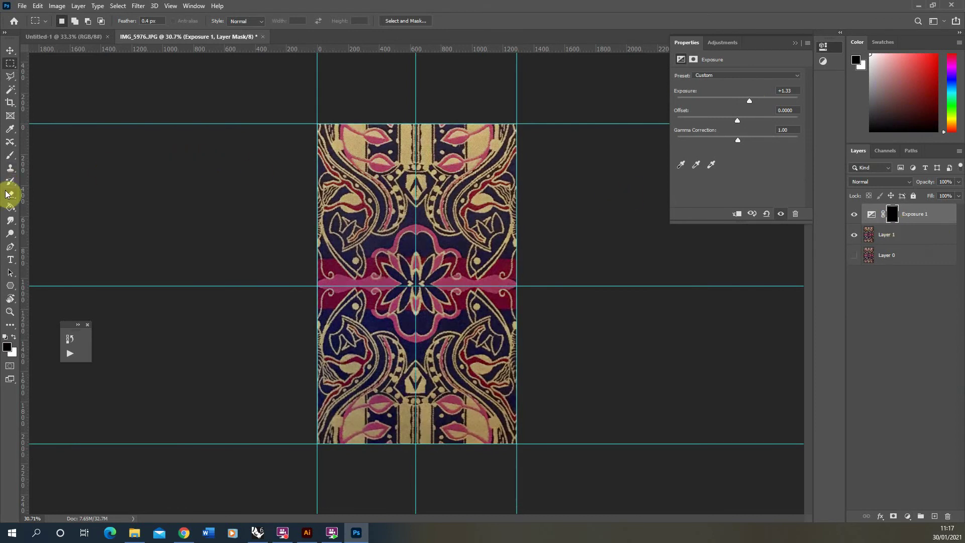
# Paint white with an 800 px brush at 10% opacity into the tile's lower part.
pyautogui.click(10, 156)
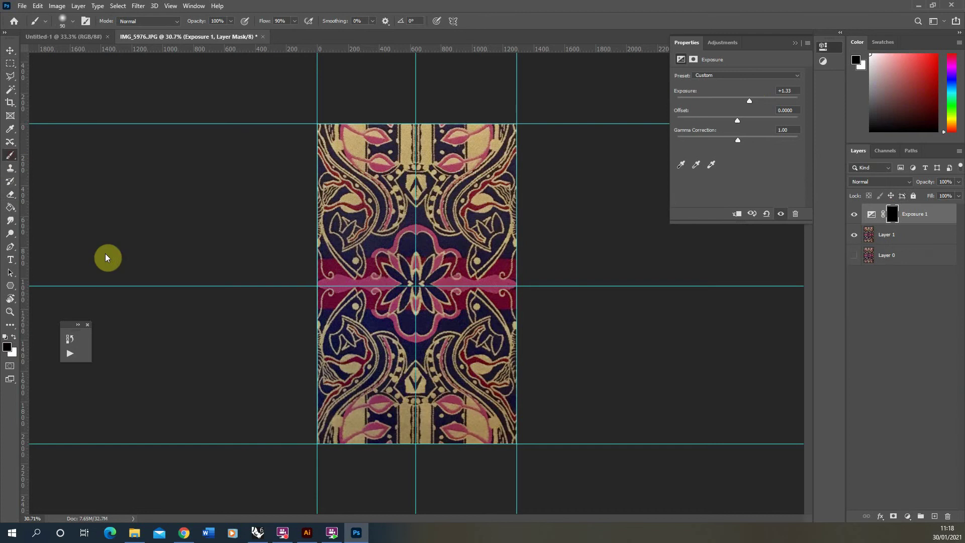
pyautogui.press(']')
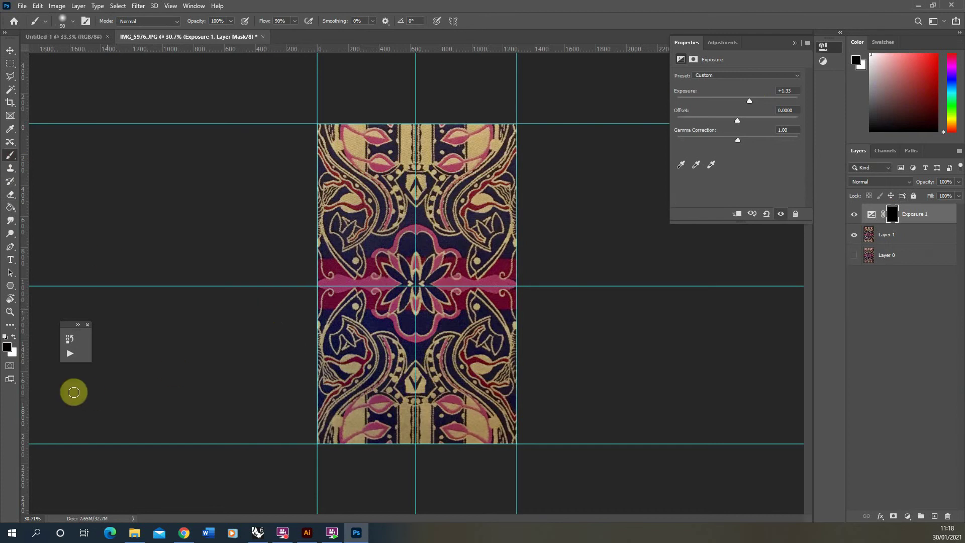
pyautogui.click(13, 336)
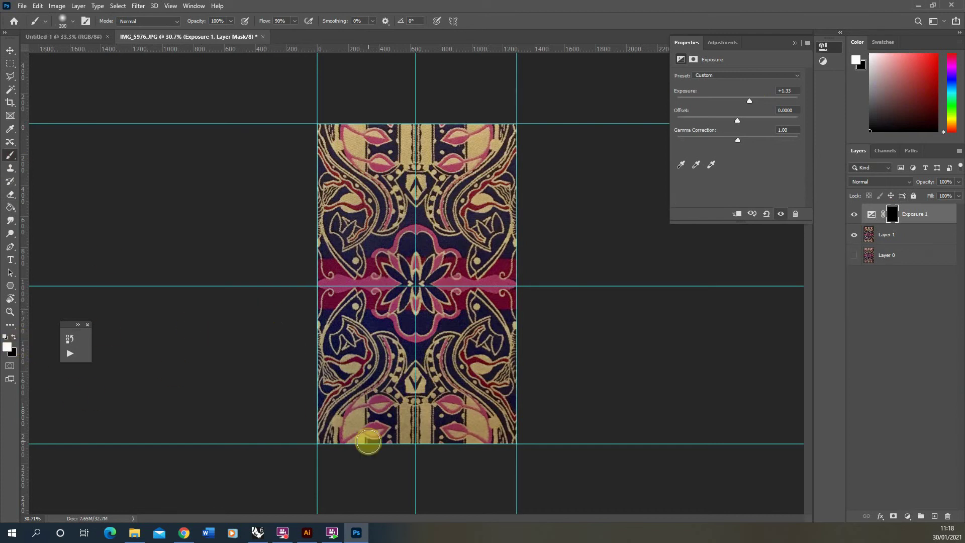
pyautogui.press(']')
pyautogui.press(']')
pyautogui.press(']')
pyautogui.press(']')
pyautogui.press(']')
pyautogui.press(']')
pyautogui.press(']')
pyautogui.press(']')
pyautogui.press(']')
pyautogui.press(']')
pyautogui.press(']')
pyautogui.press('1')
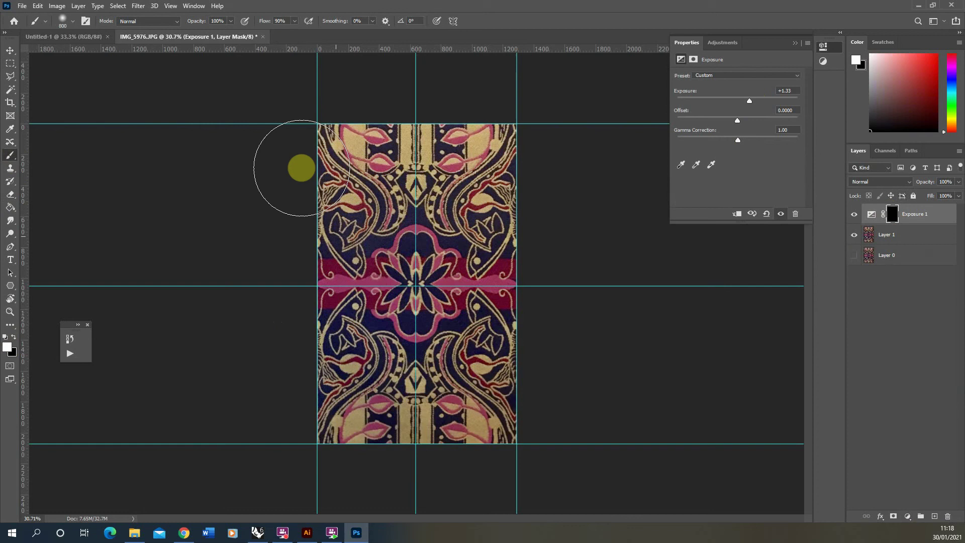
pyautogui.moveTo(383, 424)
pyautogui.mouseDown()
pyautogui.moveTo(410, 440)
pyautogui.moveTo(362, 413)
pyautogui.moveTo(459, 155)
pyautogui.moveTo(370, 108)
pyautogui.moveTo(308, 97)
pyautogui.moveTo(308, 73)
pyautogui.moveTo(323, 101)
pyautogui.moveTo(362, 370)
pyautogui.moveTo(340, 424)
pyautogui.moveTo(492, 427)
pyautogui.moveTo(504, 138)
pyautogui.moveTo(327, 138)
pyautogui.moveTo(335, 195)
pyautogui.moveTo(443, 193)
pyautogui.moveTo(415, 167)
pyautogui.moveTo(627, 157)
pyautogui.mouseUp()
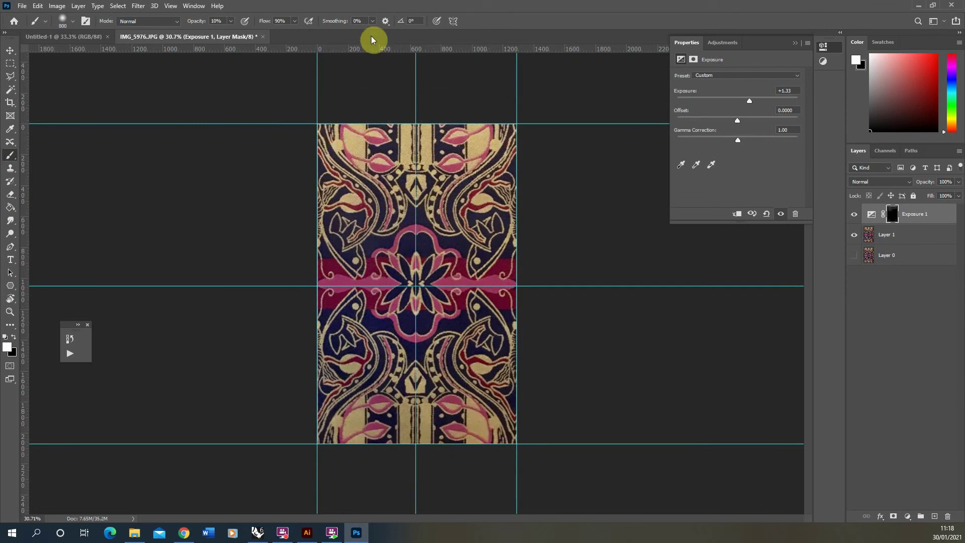
# Select the whole tile with the Rectangular Marquee.
pyautogui.click(137, 6)
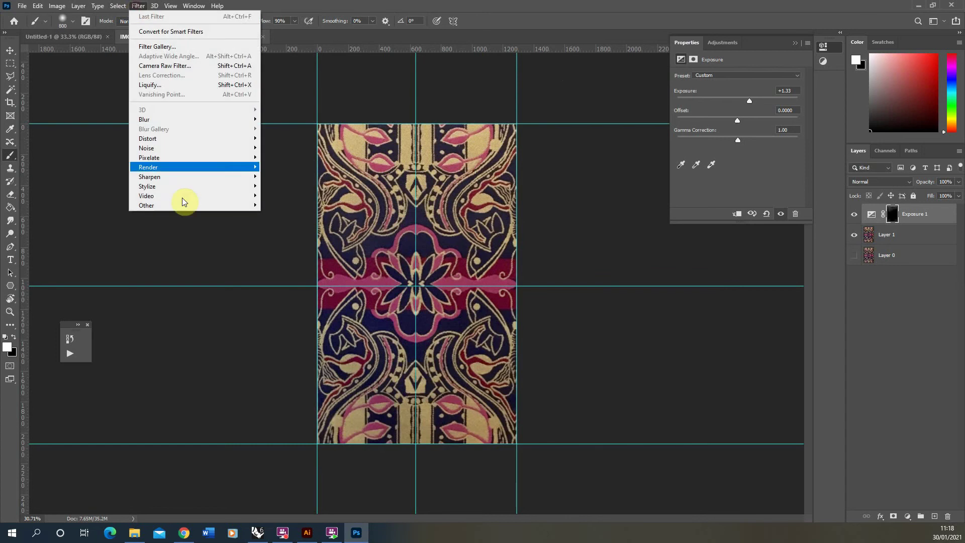
pyautogui.click(502, 150)
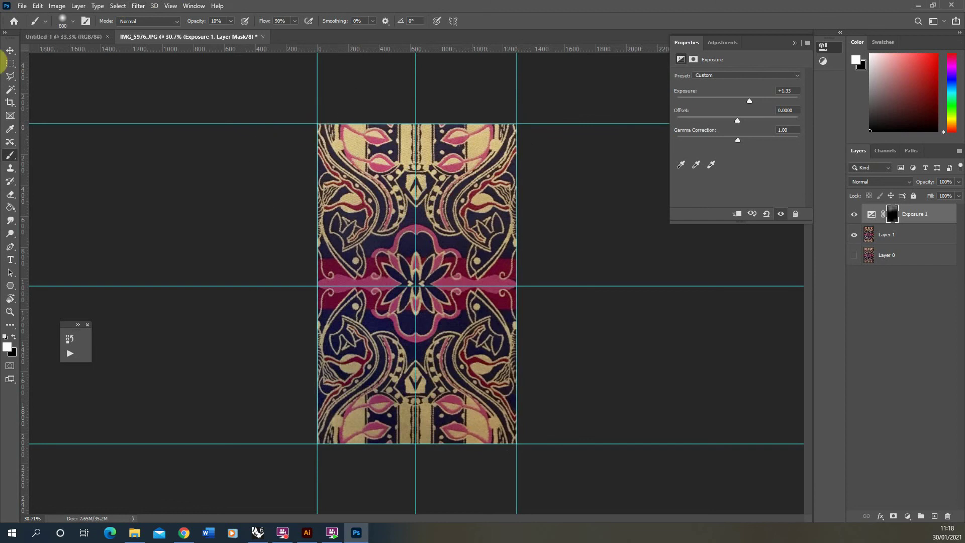
pyautogui.click(15, 70)
pyautogui.moveTo(301, 101); pyautogui.dragTo(685, 539)
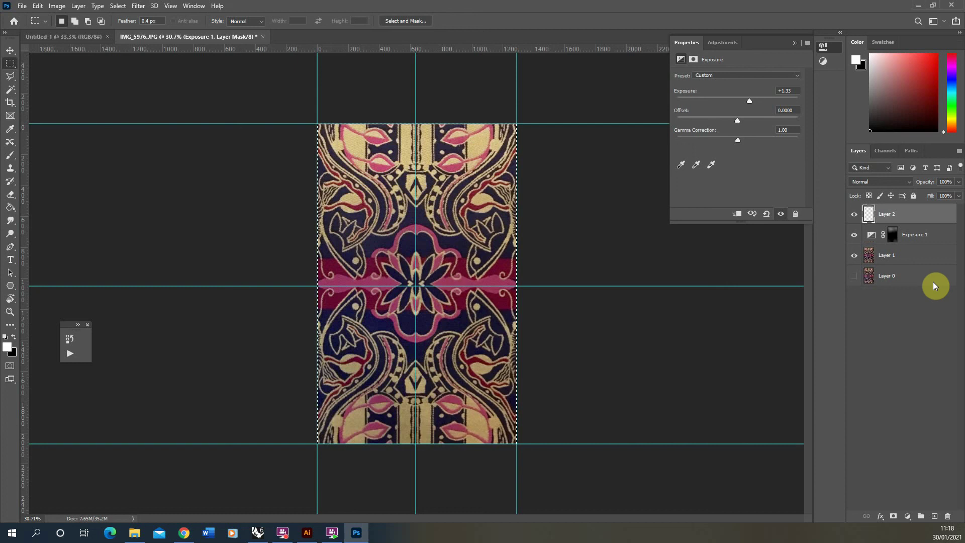
# Stamp all visible layers into Layer 2 and wrap-offset it by -488 horizontally and +890 vertically.
pyautogui.hotkey('ctrl', 'shift', 'alt', 'e')
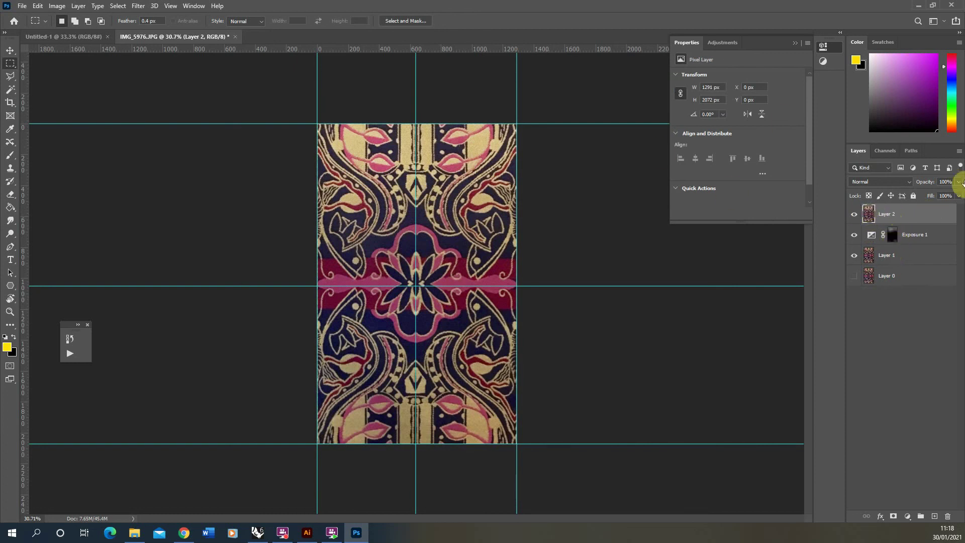
pyautogui.click(139, 6)
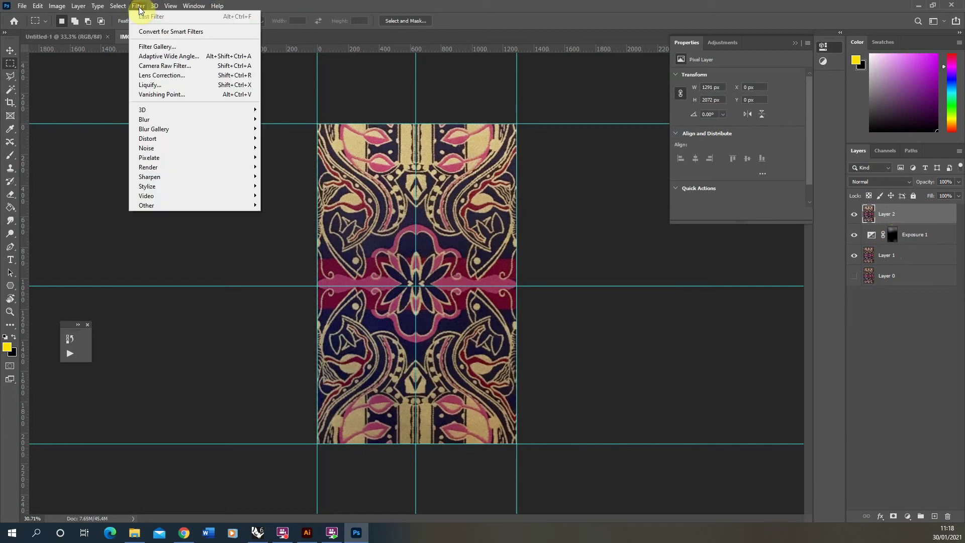
pyautogui.moveTo(156, 205)
pyautogui.click(275, 254)
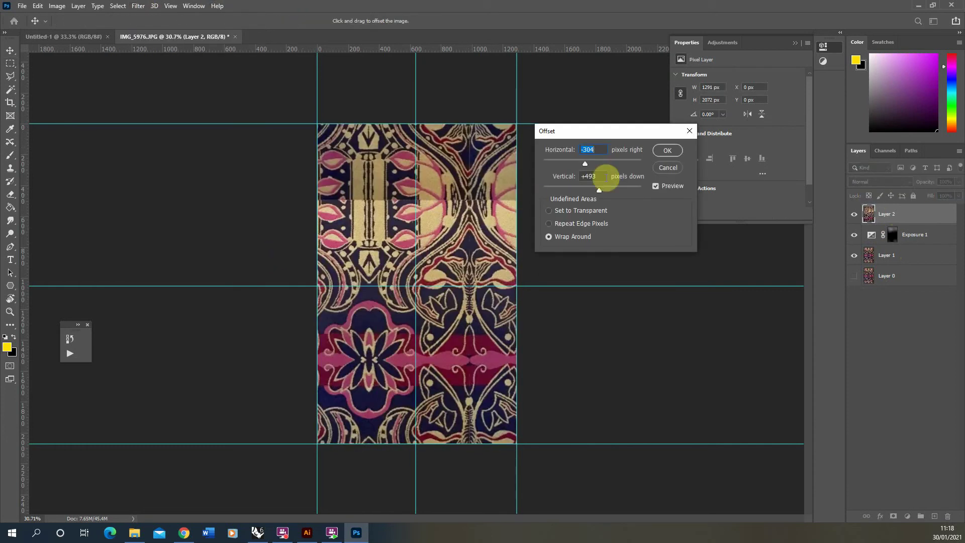
pyautogui.click(599, 164)
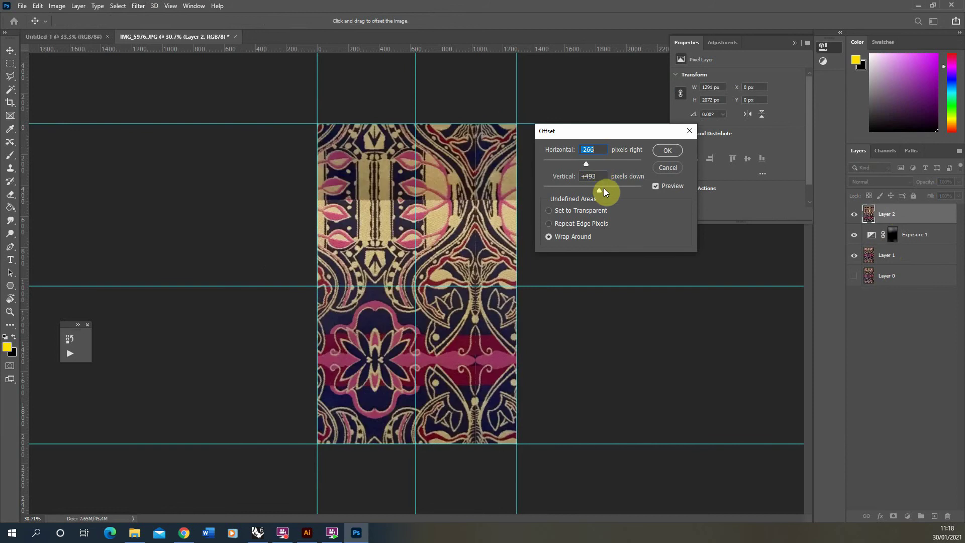
pyautogui.click(604, 190)
pyautogui.moveTo(606, 192); pyautogui.dragTo(595, 193)
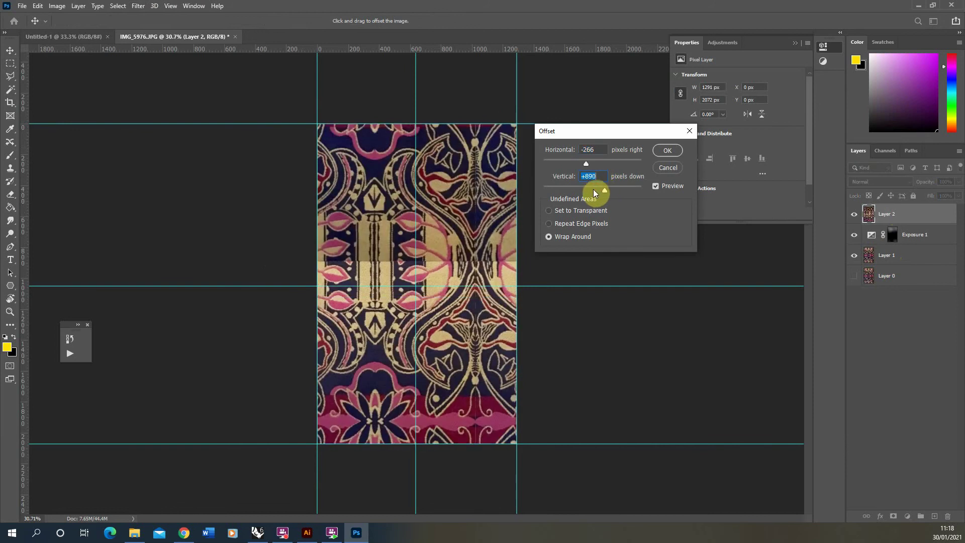
pyautogui.click(601, 165)
pyautogui.moveTo(590, 161); pyautogui.dragTo(583, 164)
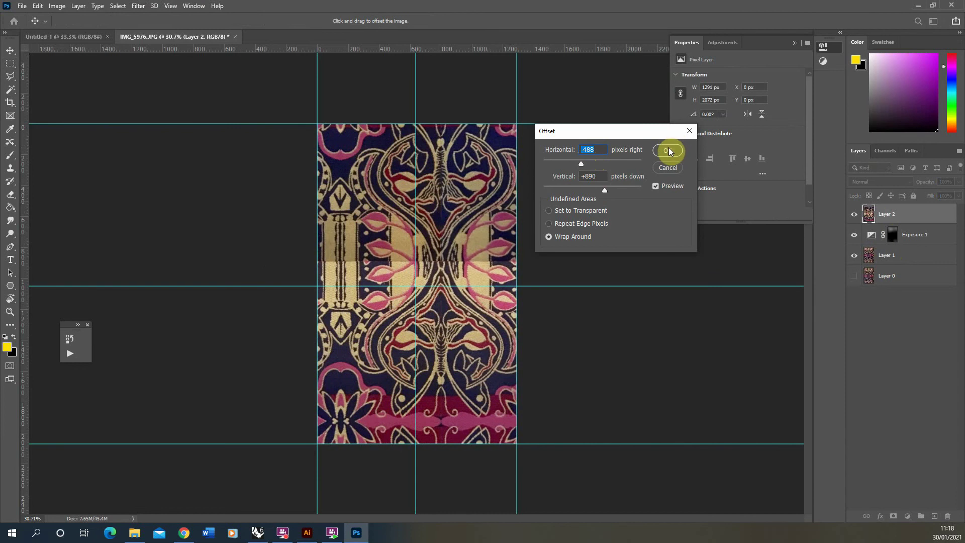
pyautogui.click(668, 151)
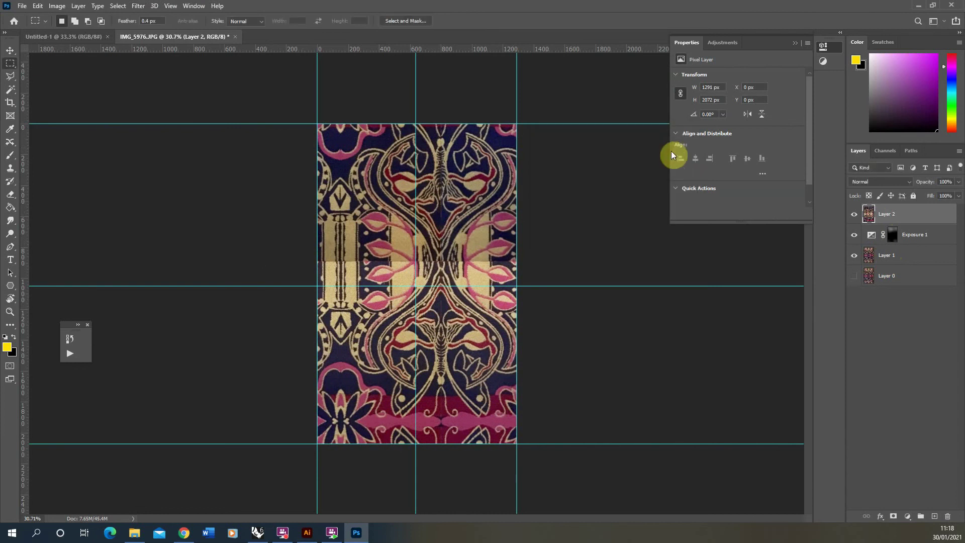
# Clear all guides and marquee-select the image from the top down to the horizontal seam.
pyautogui.click(171, 7)
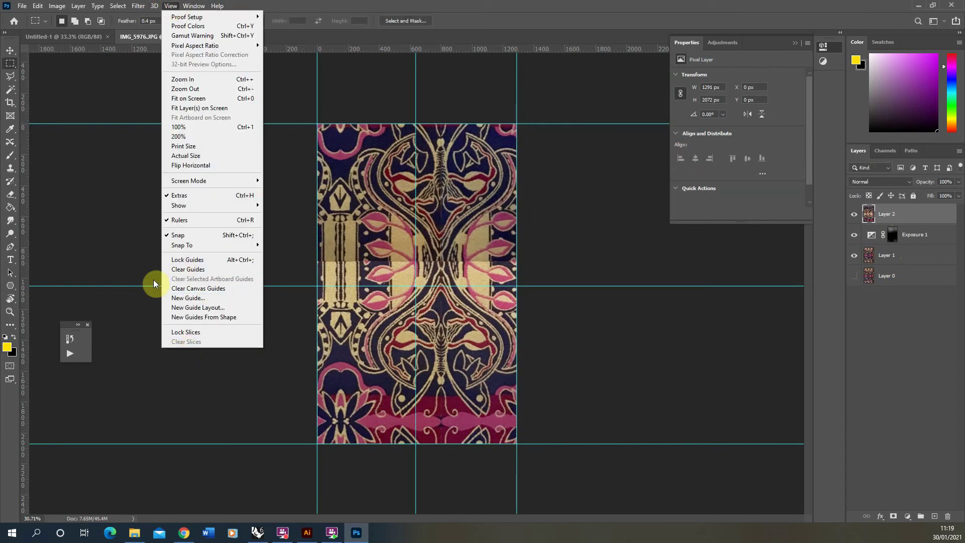
pyautogui.click(188, 269)
pyautogui.scroll(5, 442, 245)
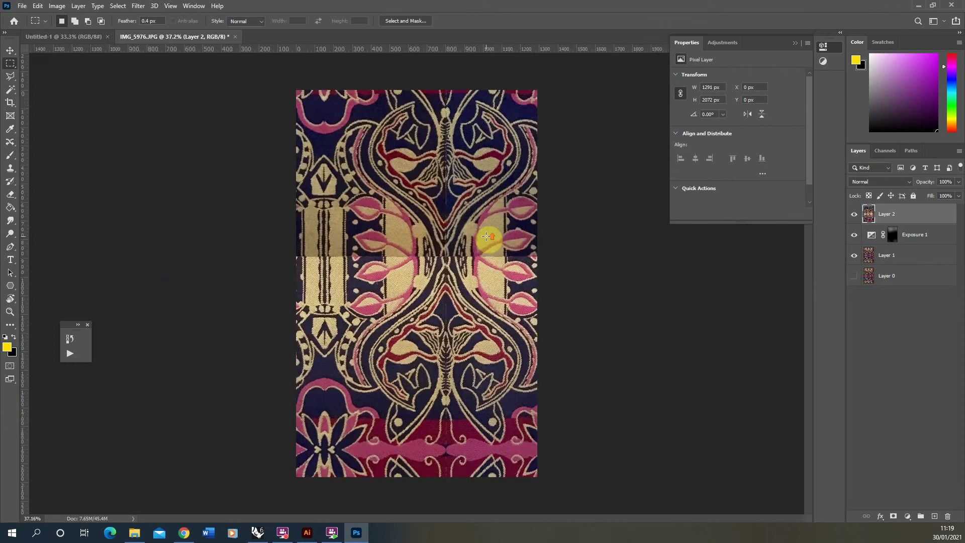
pyautogui.moveTo(56, 122); pyautogui.dragTo(658, 253)
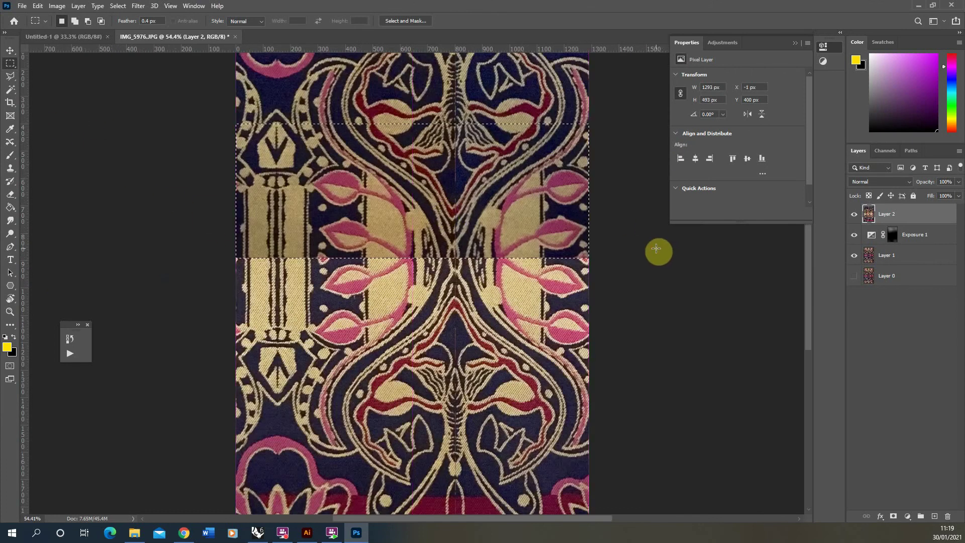
pyautogui.scroll(-2, 209, 293)
pyautogui.click(215, 340)
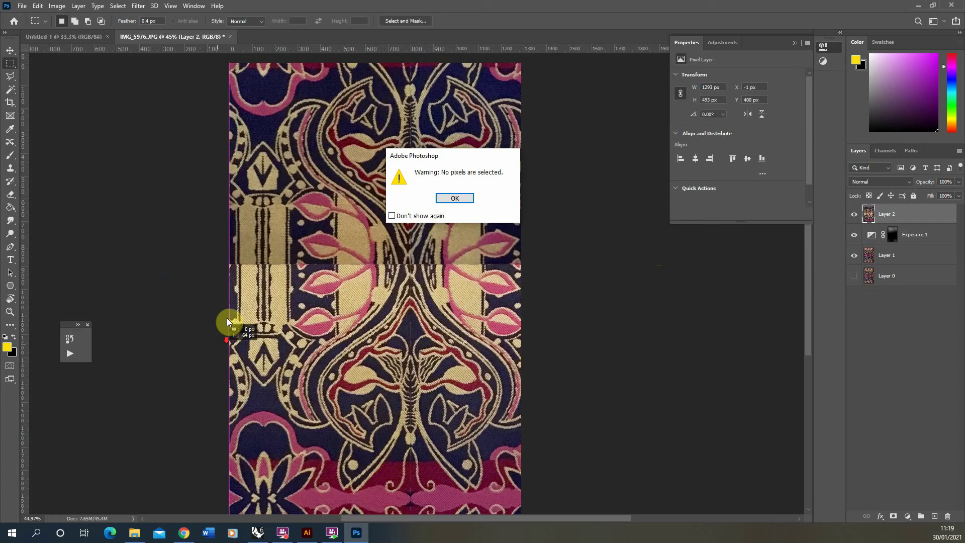
pyautogui.click(446, 198)
pyautogui.scroll(-3, 350, 337)
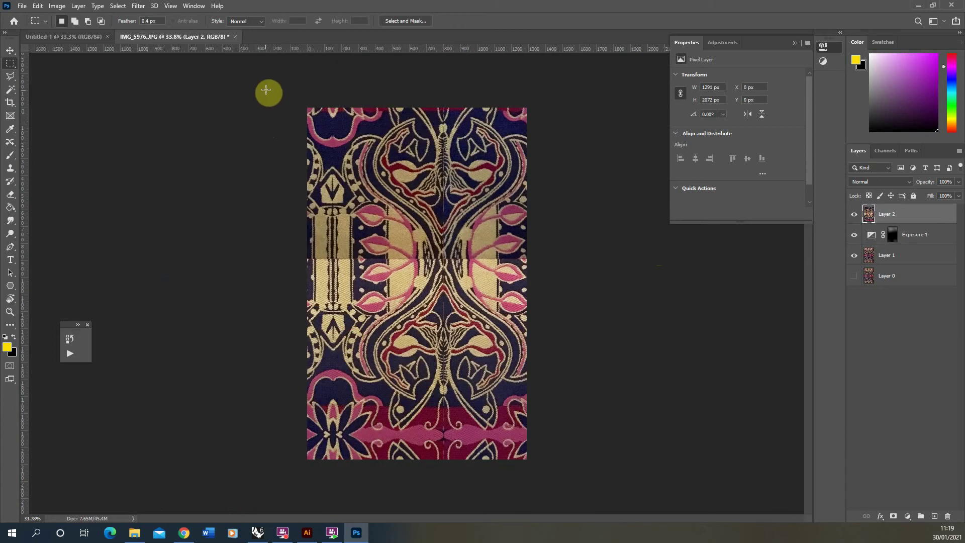
pyautogui.moveTo(267, 90); pyautogui.dragTo(641, 259)
pyautogui.scroll(5, 433, 296)
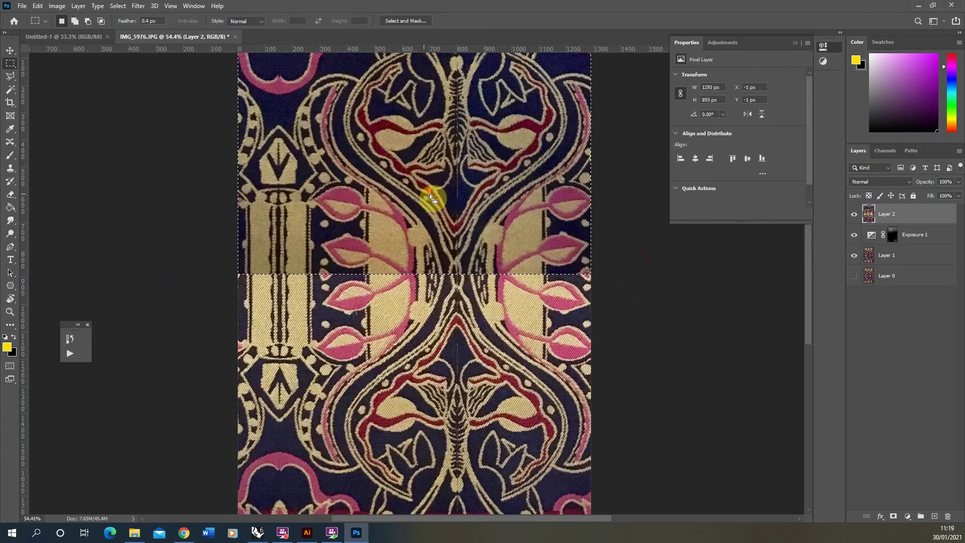
pyautogui.scroll(-2, 433, 289)
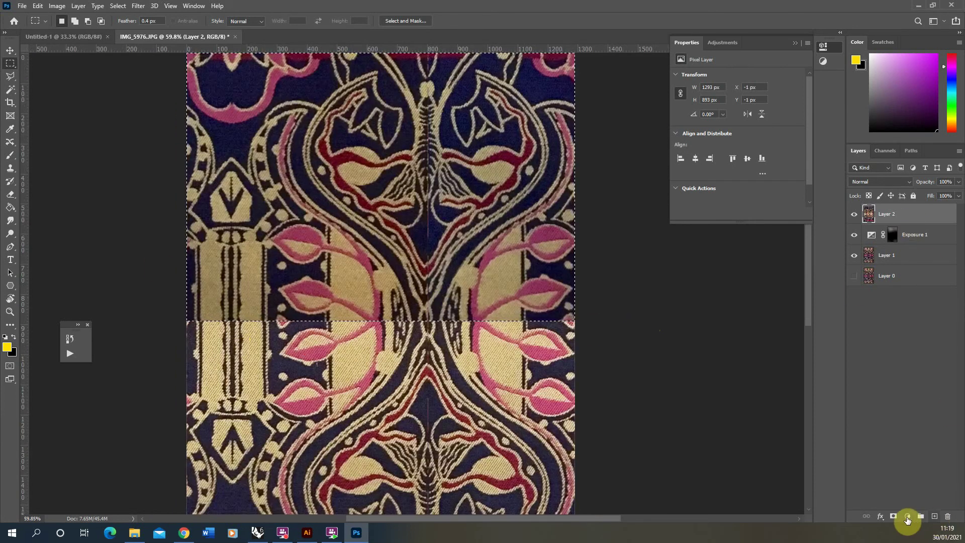
# Add an Exposure 2 layer at +1.11 and replace its mask with a black hide-all mask.
pyautogui.click(907, 516)
pyautogui.click(912, 398)
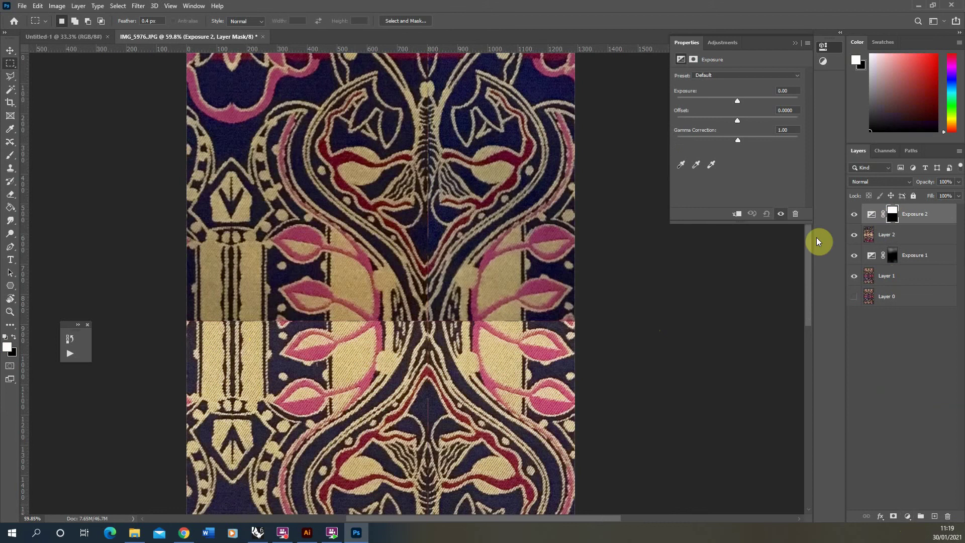
pyautogui.moveTo(739, 100); pyautogui.dragTo(750, 102)
pyautogui.click(947, 516)
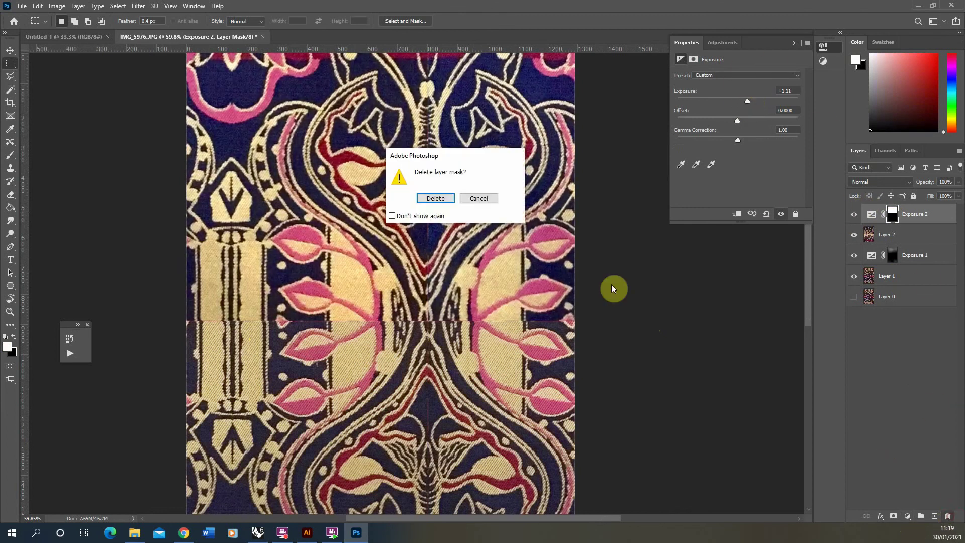
pyautogui.click(435, 199)
pyautogui.keyDown('alt'); pyautogui.click(893, 516); pyautogui.keyUp('alt')
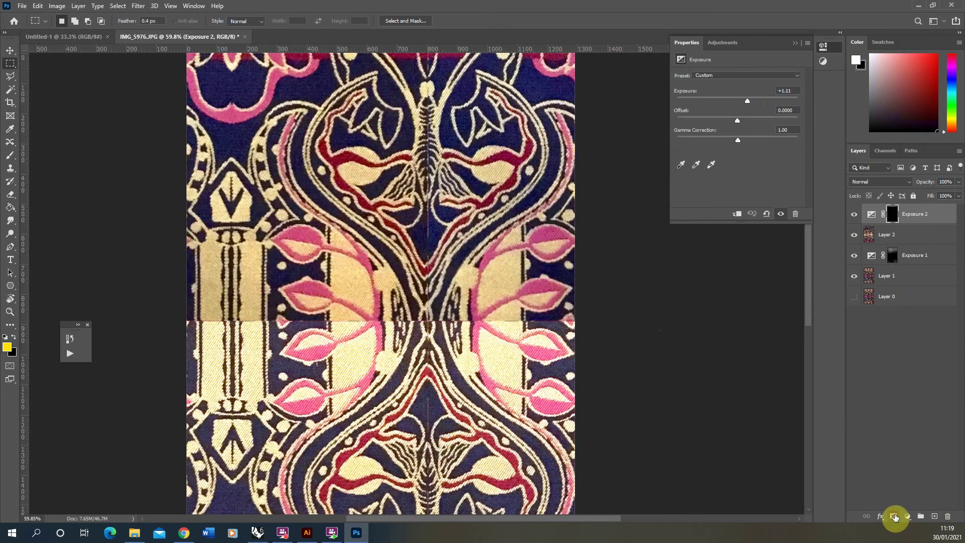
# Select the area above the seam and paint white with a soft brush over the dark left area.
pyautogui.moveTo(132, 174); pyautogui.dragTo(626, 322)
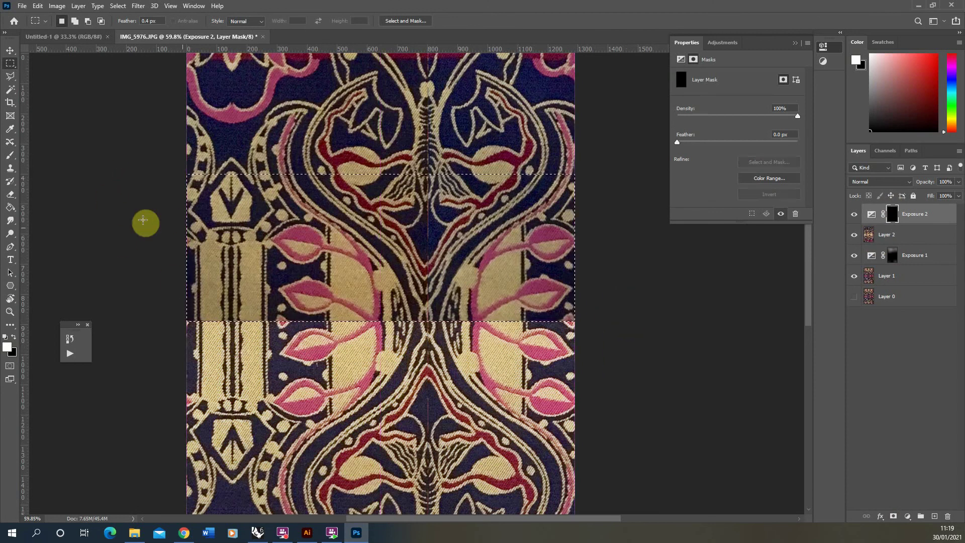
pyautogui.scroll(-2, 151, 201)
pyautogui.moveTo(134, 231); pyautogui.dragTo(503, 93)
pyautogui.click(7, 158)
pyautogui.click(242, 321)
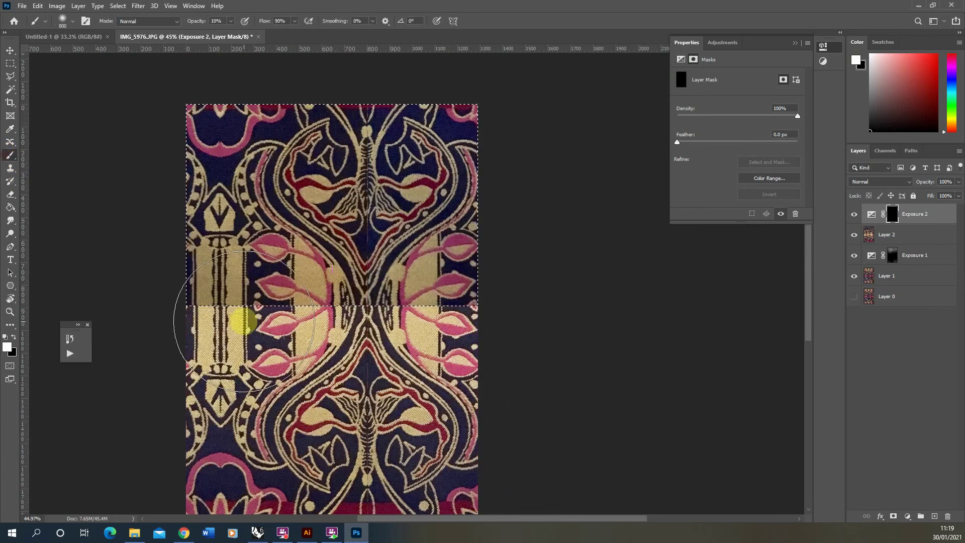
pyautogui.scroll(1, 233, 312)
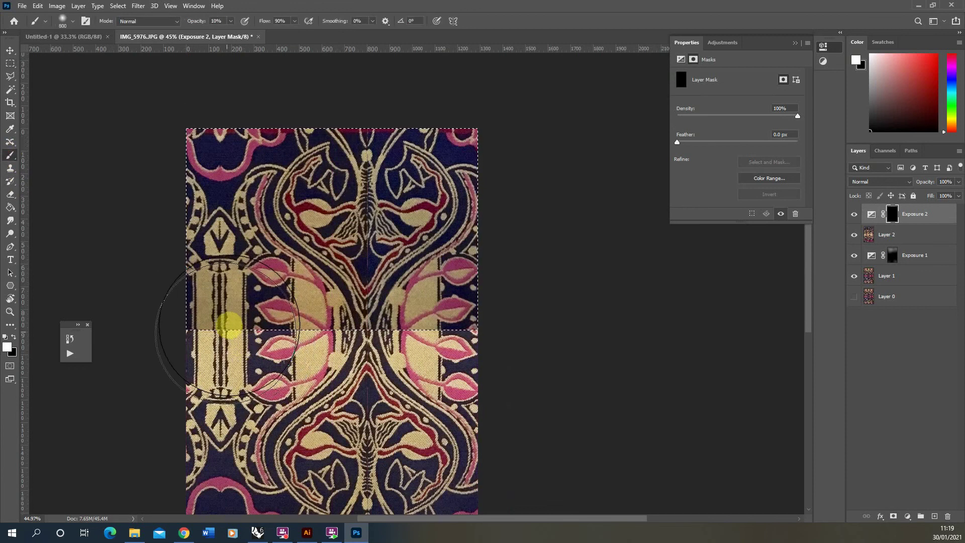
pyautogui.moveTo(229, 325)
pyautogui.mouseDown()
pyautogui.moveTo(453, 326)
pyautogui.moveTo(184, 291)
pyautogui.moveTo(217, 200)
pyautogui.moveTo(302, 306)
pyautogui.moveTo(353, 301)
pyautogui.moveTo(365, 280)
pyautogui.moveTo(453, 308)
pyautogui.moveTo(187, 309)
pyautogui.moveTo(324, 325)
pyautogui.moveTo(235, 320)
pyautogui.moveTo(446, 317)
pyautogui.moveTo(369, 303)
pyautogui.moveTo(260, 306)
pyautogui.moveTo(138, 278)
pyautogui.moveTo(185, 274)
pyautogui.moveTo(189, 304)
pyautogui.moveTo(391, 254)
pyautogui.moveTo(222, 318)
pyautogui.mouseUp()
pyautogui.scroll(1, 221, 315)
pyautogui.scroll(1, 221, 315)
pyautogui.scroll(-2, 312, 284)
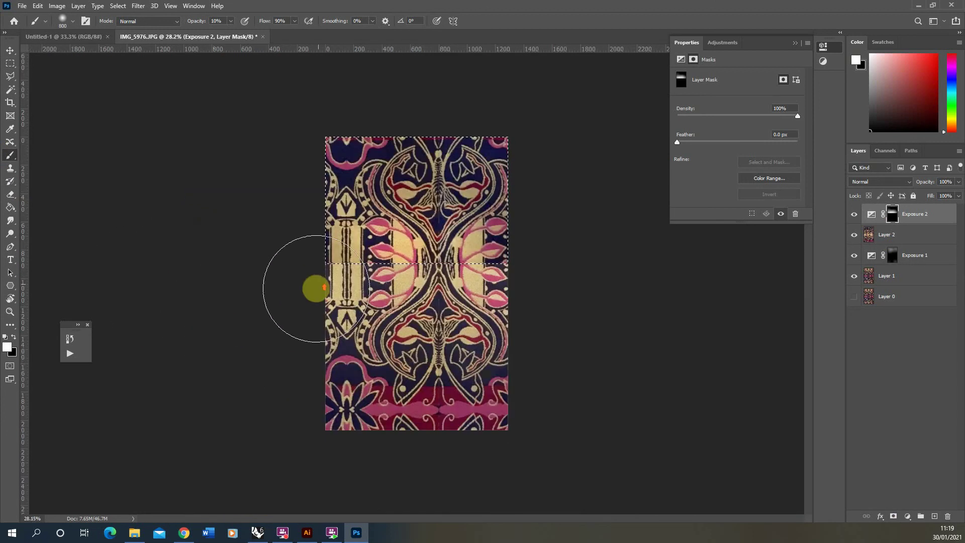
pyautogui.scroll(5, 237, 211)
pyautogui.scroll(3, 355, 253)
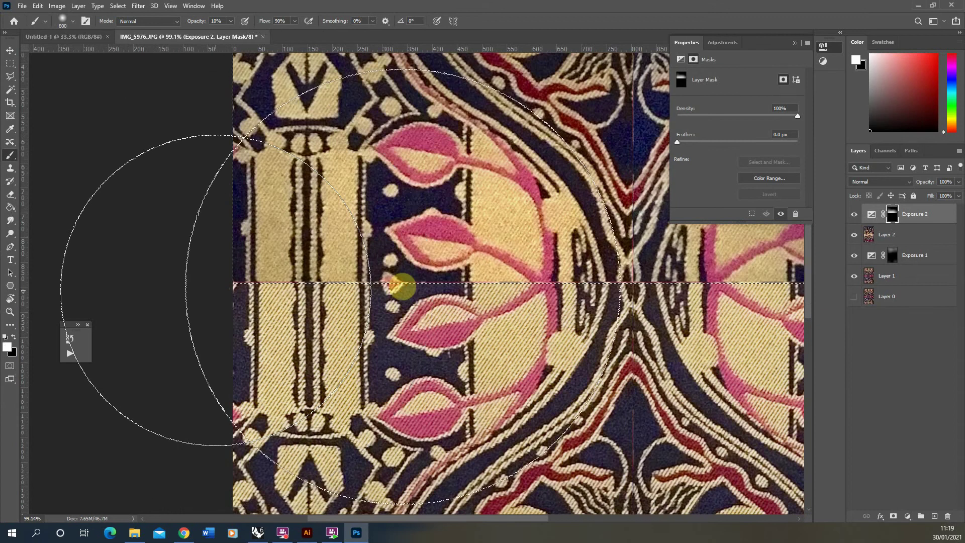
pyautogui.scroll(-3, 397, 286)
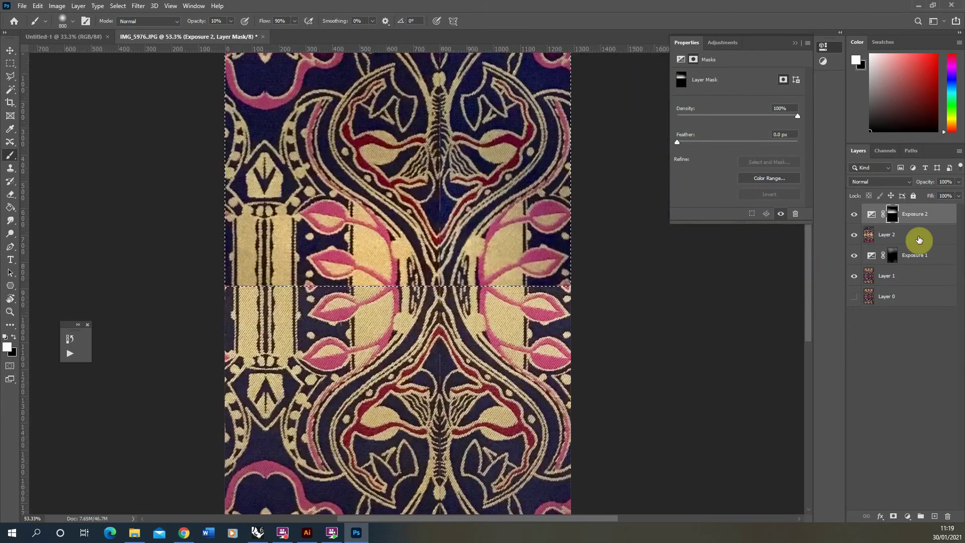
# Add a Hue/Saturation adjustment layer and replace its mask with a copy of Exposure 2's mask.
pyautogui.click(907, 516)
pyautogui.click(912, 417)
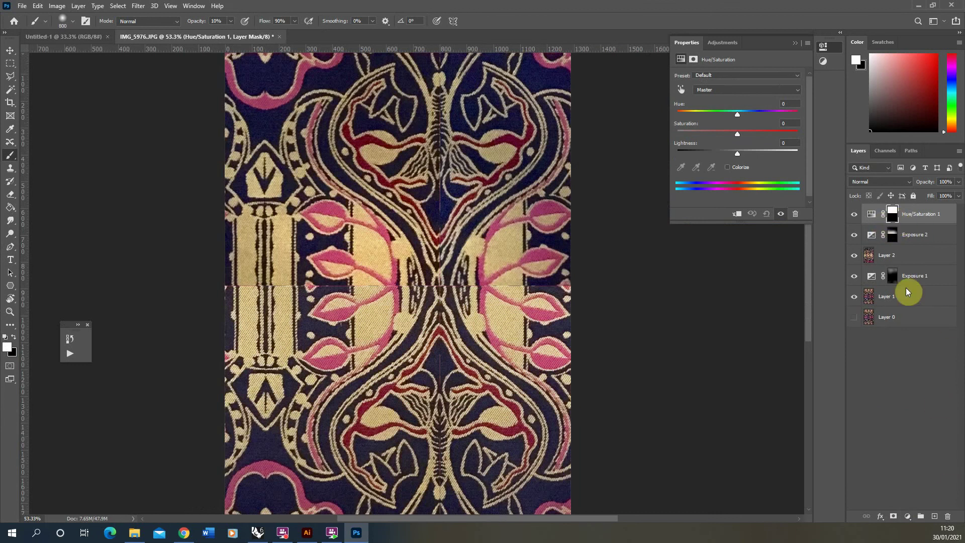
pyautogui.click(892, 236)
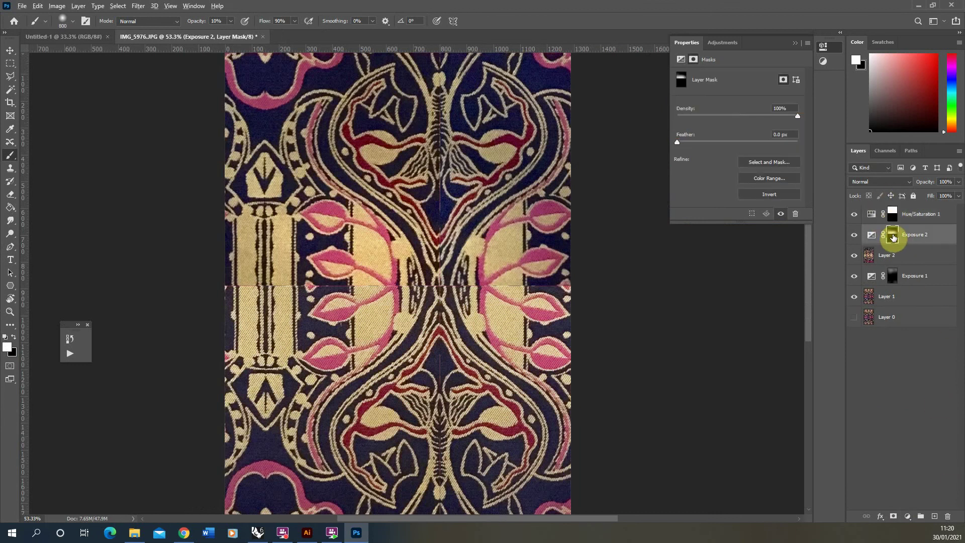
pyautogui.moveTo(892, 238); pyautogui.dragTo(893, 216)
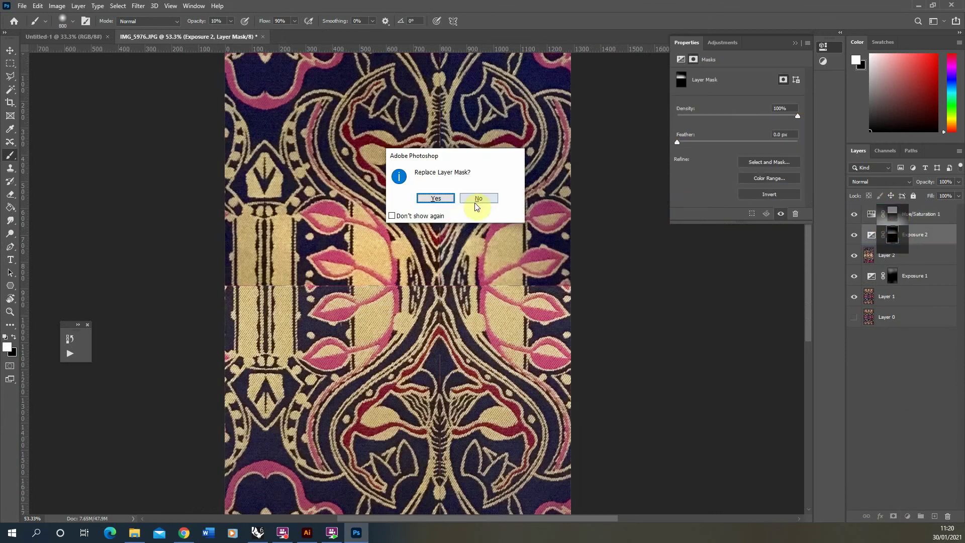
pyautogui.click(431, 198)
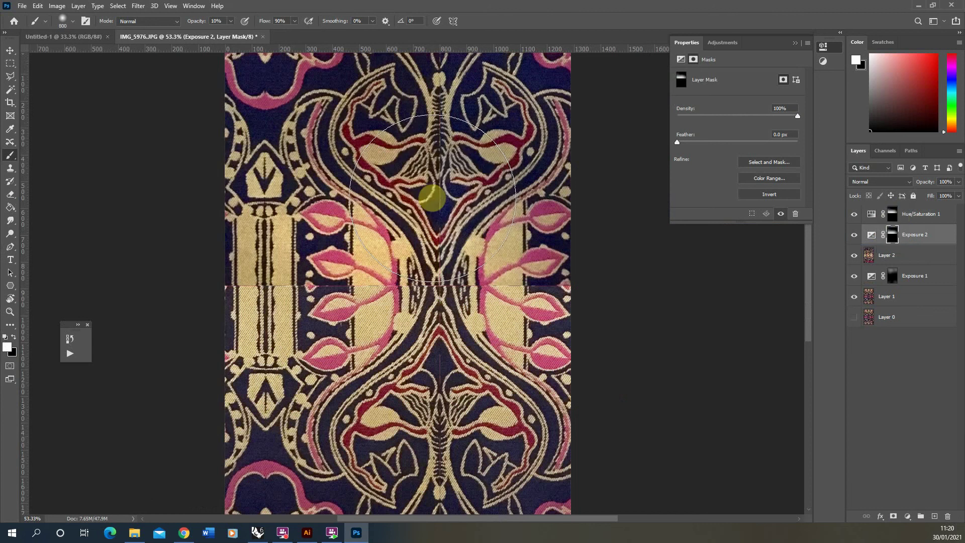
# Lower the Hue/Saturation 1 layer's saturation to -22 in the masked area.
pyautogui.click(873, 214)
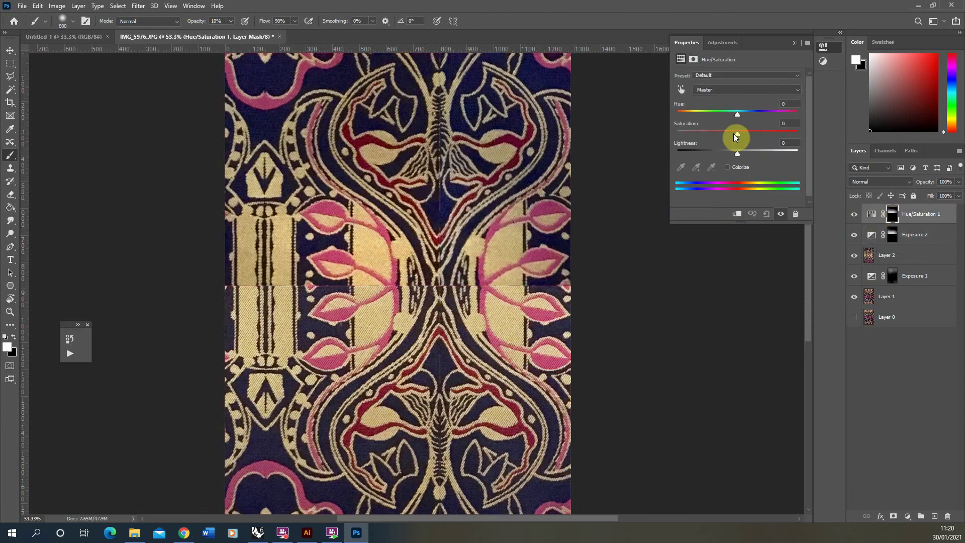
pyautogui.moveTo(733, 134); pyautogui.dragTo(731, 134)
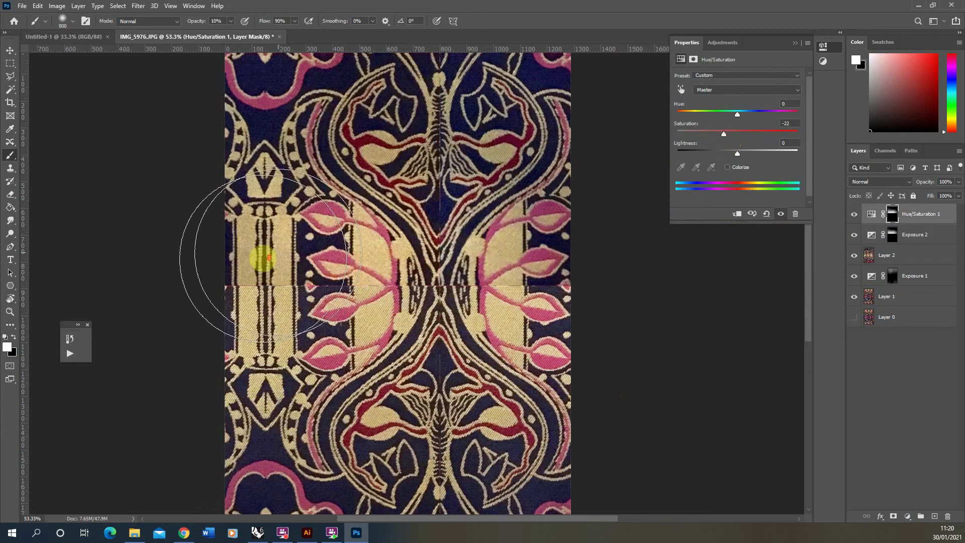
pyautogui.scroll(-3, 259, 248)
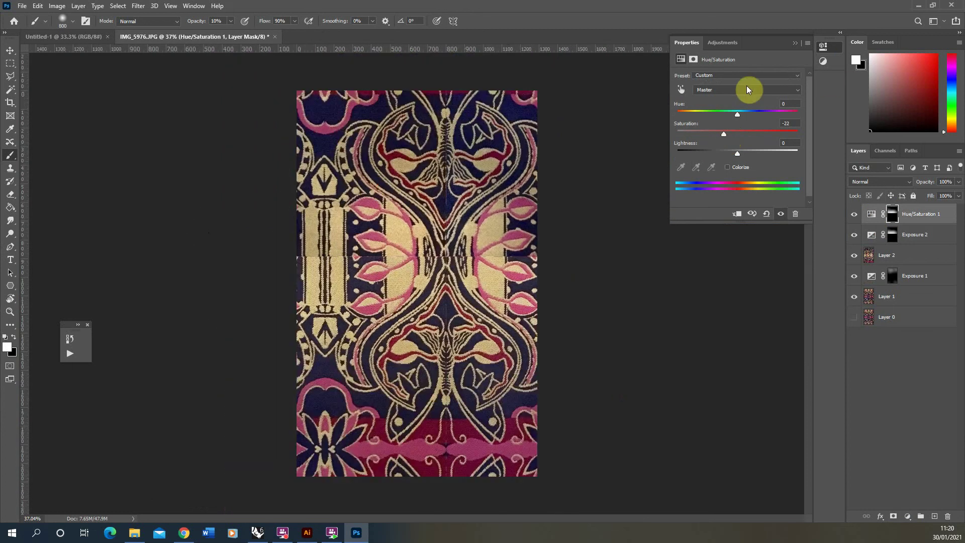
pyautogui.click(794, 44)
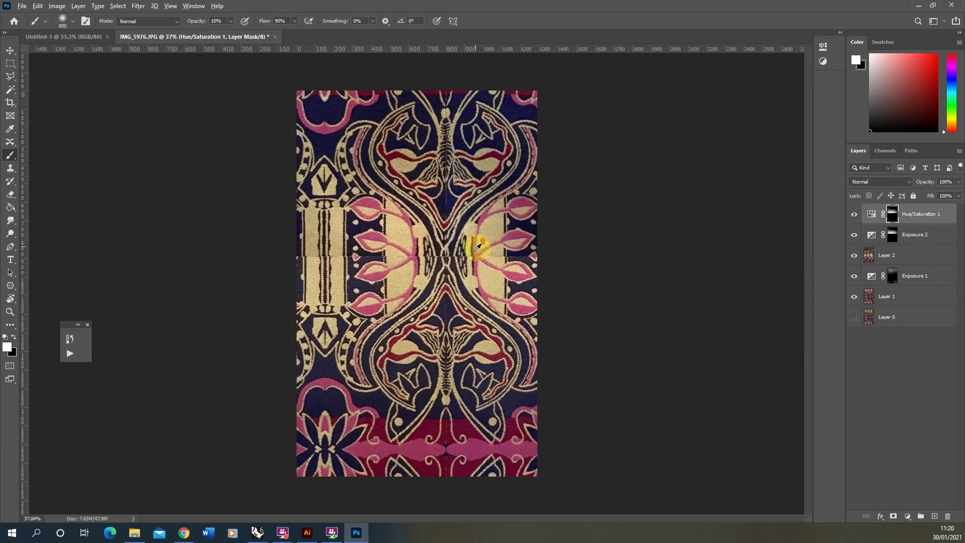
pyautogui.scroll(5, 352, 252)
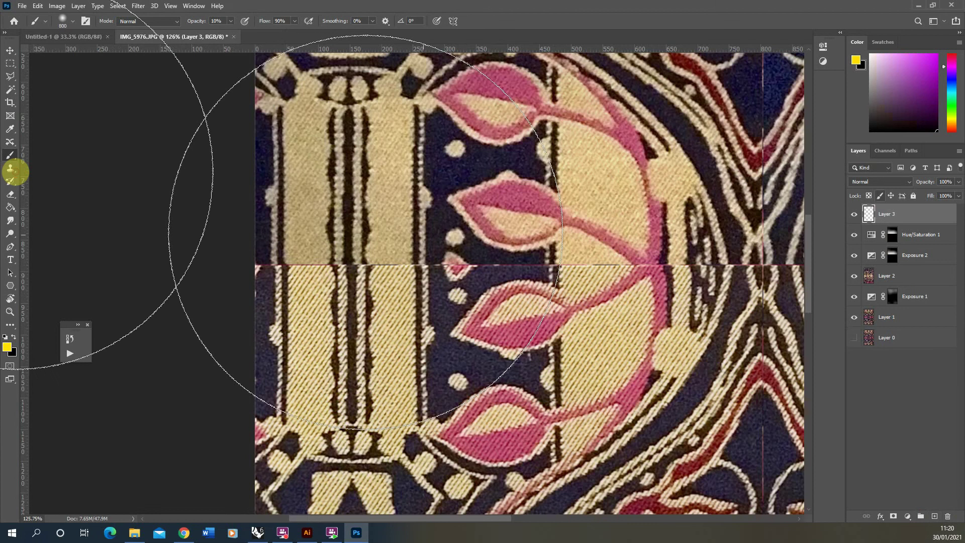
# With the Clone Stamp, sample the stripes above and clone twill texture along the left horizontal seam.
pyautogui.click(11, 169)
pyautogui.scroll(2, 311, 242)
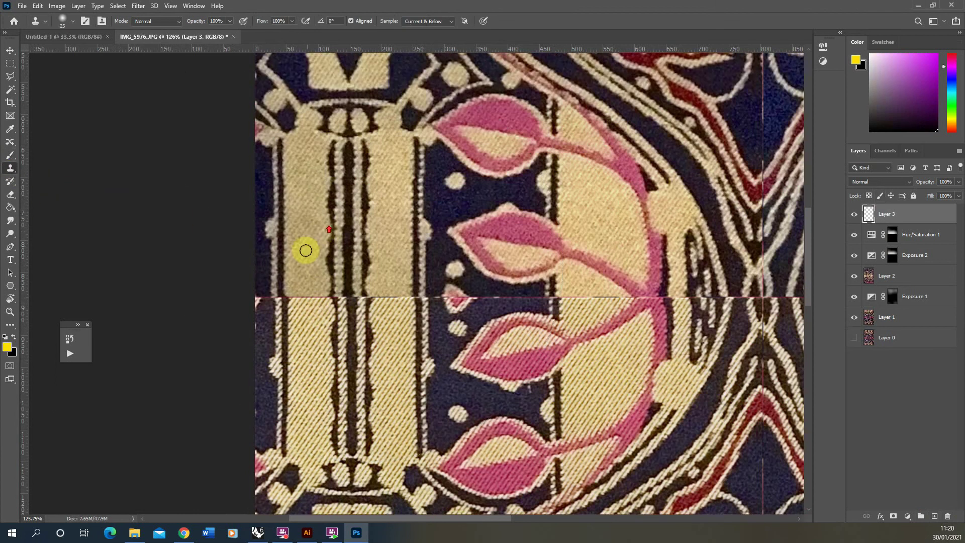
pyautogui.keyDown('alt'); pyautogui.click(280, 343); pyautogui.keyUp('alt')
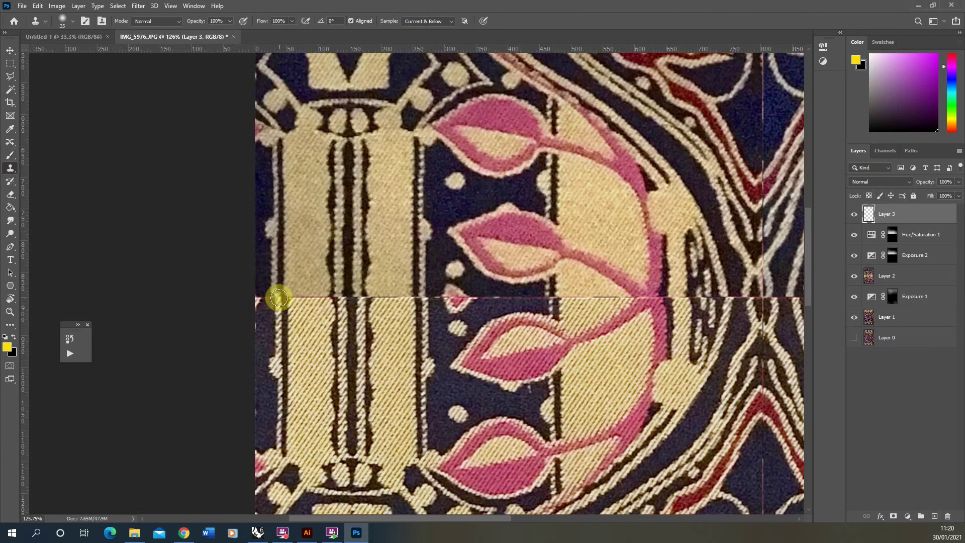
pyautogui.moveTo(283, 296); pyautogui.dragTo(425, 300)
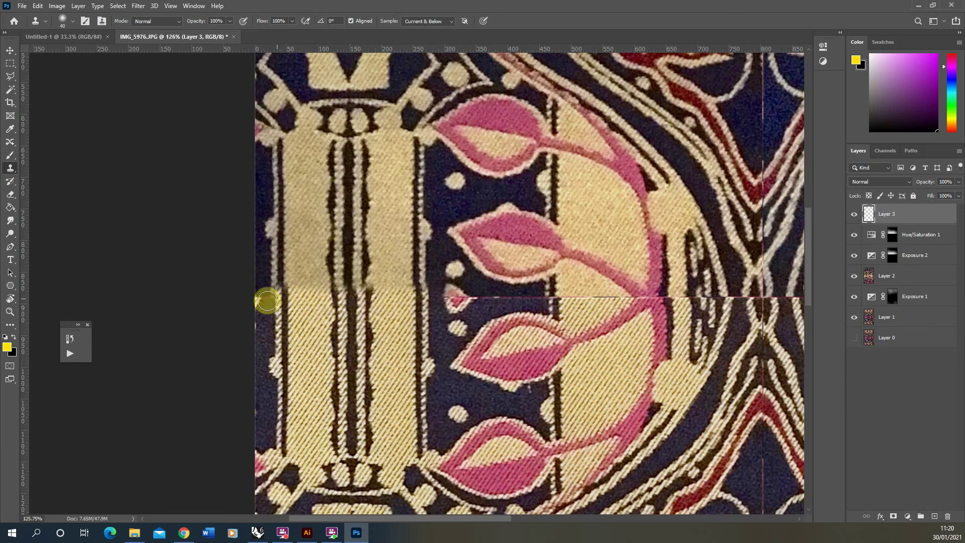
pyautogui.moveTo(264, 302)
pyautogui.mouseDown()
pyautogui.moveTo(286, 294)
pyautogui.moveTo(281, 249)
pyautogui.moveTo(293, 269)
pyautogui.moveTo(278, 251)
pyautogui.moveTo(276, 219)
pyautogui.moveTo(278, 278)
pyautogui.moveTo(365, 275)
pyautogui.moveTo(337, 287)
pyautogui.moveTo(325, 259)
pyautogui.moveTo(332, 286)
pyautogui.mouseUp()
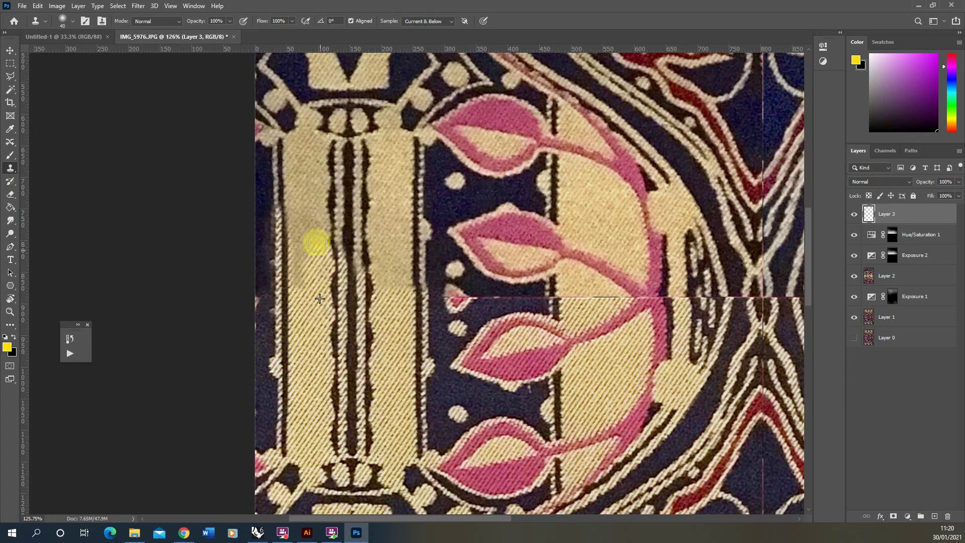
pyautogui.moveTo(419, 300)
pyautogui.mouseDown()
pyautogui.moveTo(418, 276)
pyautogui.moveTo(425, 303)
pyautogui.moveTo(422, 289)
pyautogui.moveTo(430, 304)
pyautogui.moveTo(455, 298)
pyautogui.mouseUp()
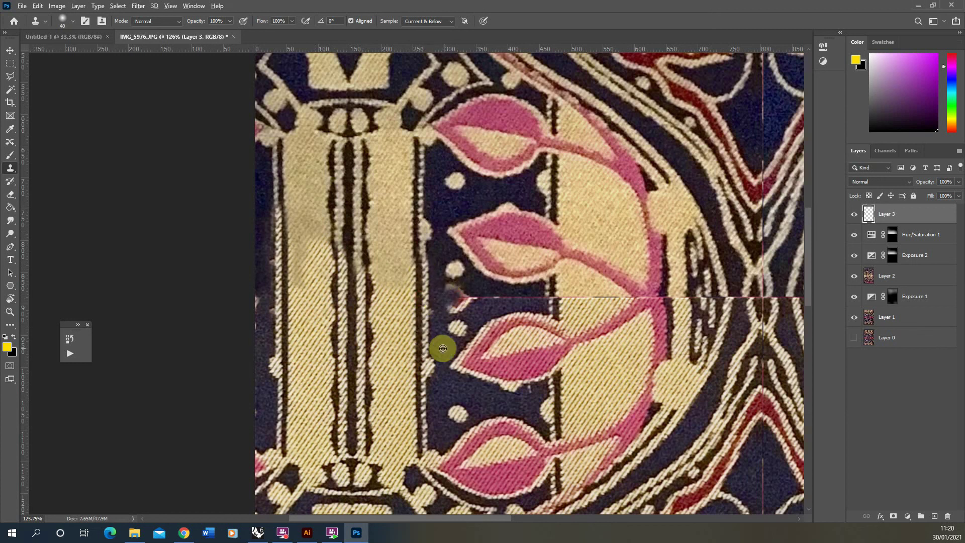
# Resample near the dots and clone over the light dot and dark band beside the petals.
pyautogui.keyDown('alt'); pyautogui.click(443, 349); pyautogui.keyUp('alt')
pyautogui.click(446, 299)
pyautogui.click(461, 302)
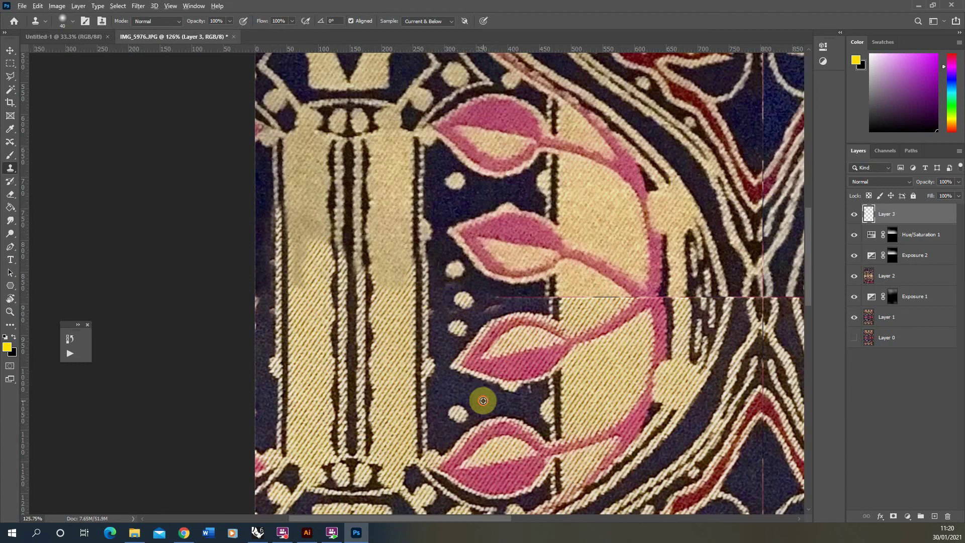
pyautogui.moveTo(487, 297); pyautogui.dragTo(527, 297)
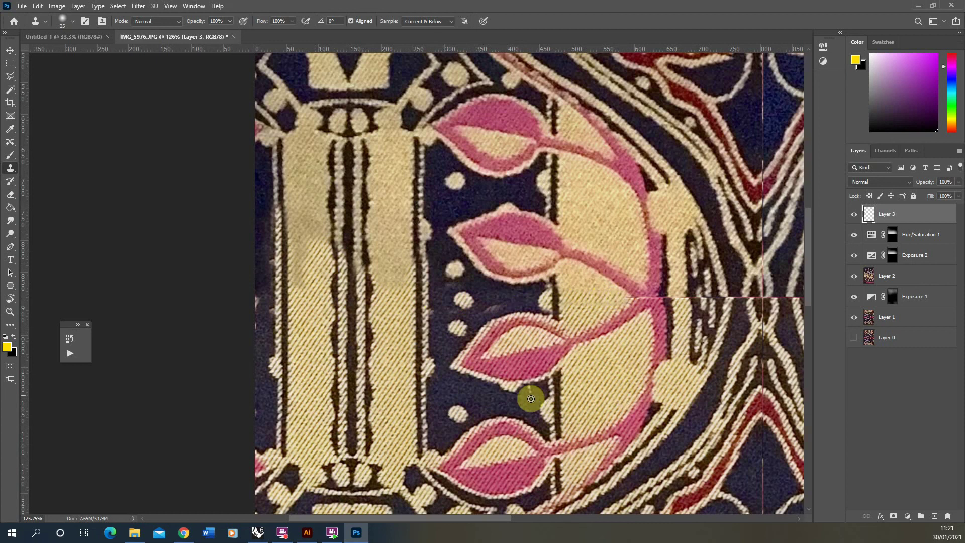
pyautogui.moveTo(498, 303)
pyautogui.mouseDown()
pyautogui.moveTo(459, 394)
pyautogui.moveTo(442, 319)
pyautogui.moveTo(424, 401)
pyautogui.moveTo(419, 307)
pyautogui.mouseUp()
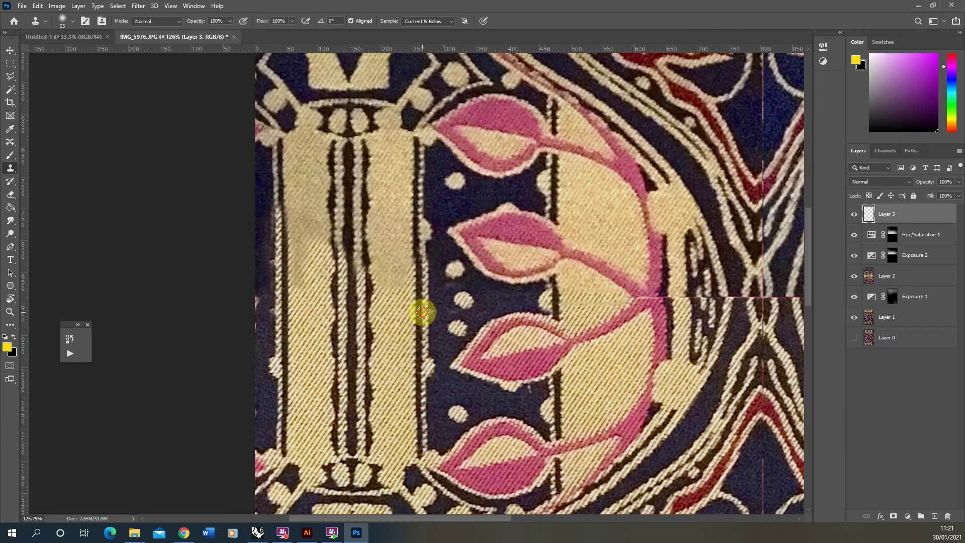
pyautogui.scroll(-6, 330, 308)
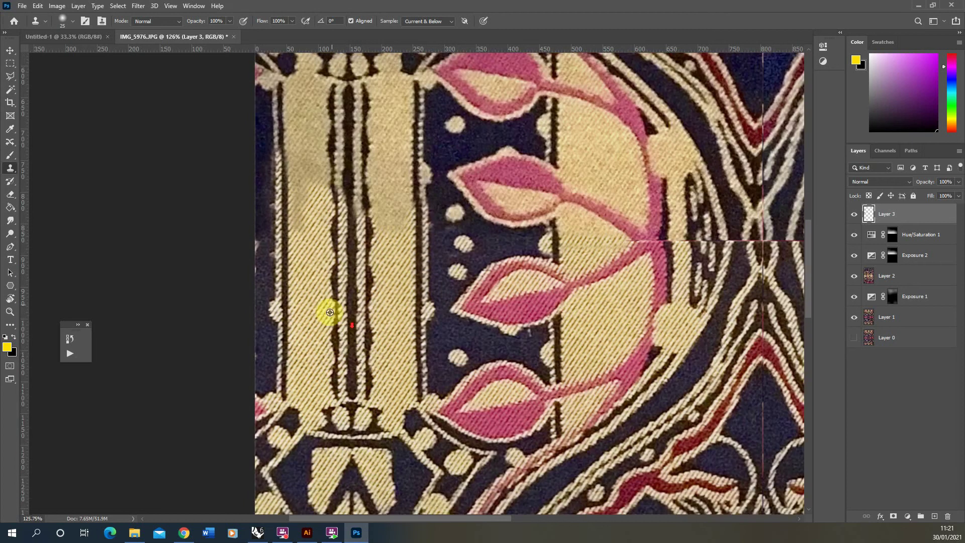
# Clone away the dark seam line running through the centre of the tile.
pyautogui.scroll(6, 515, 297)
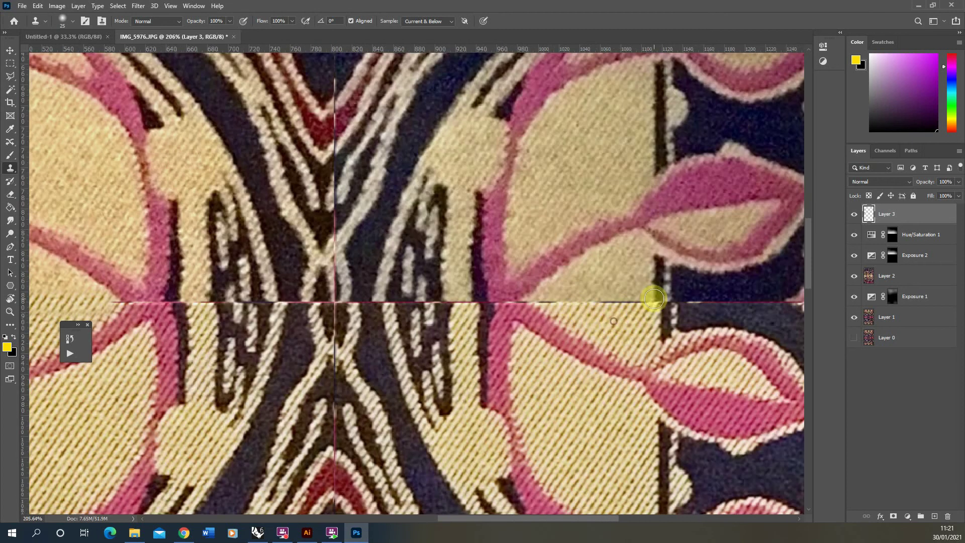
pyautogui.moveTo(654, 298); pyautogui.dragTo(583, 301)
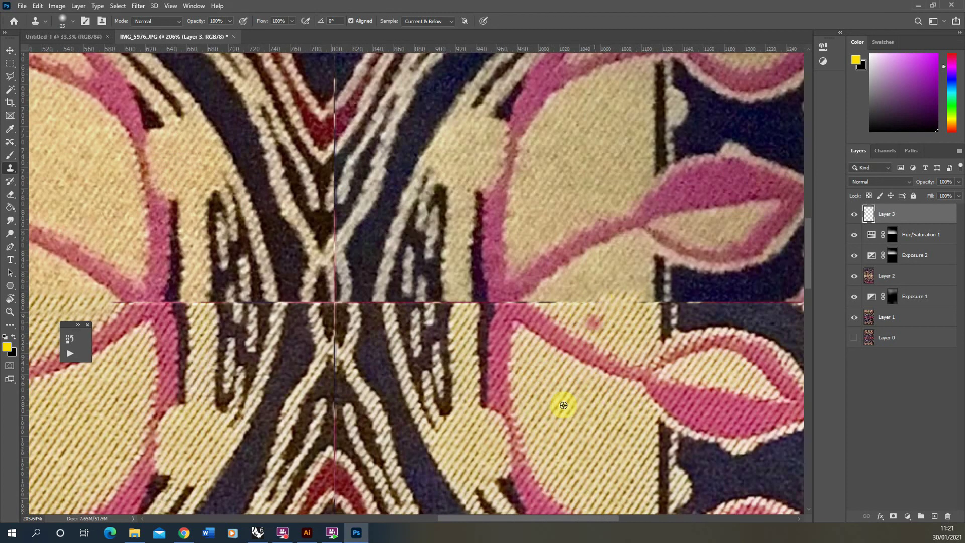
pyautogui.scroll(-3, 553, 302)
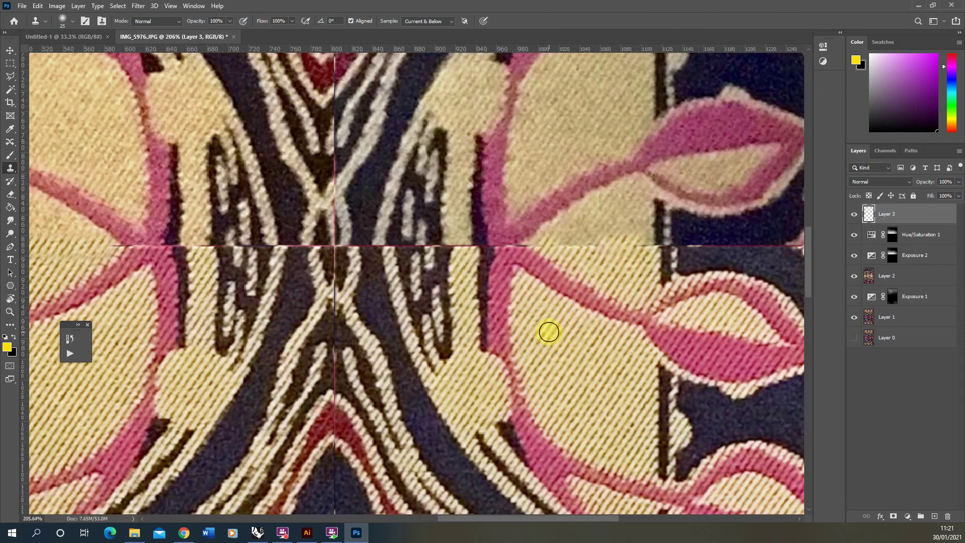
pyautogui.scroll(-3, 528, 327)
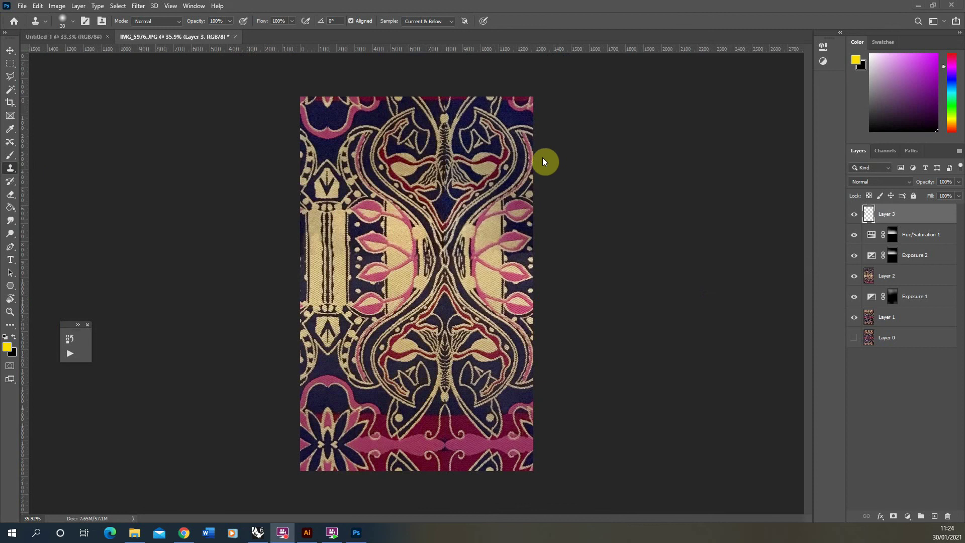
pyautogui.scroll(1, 549, 177)
pyautogui.scroll(-1, 282, 306)
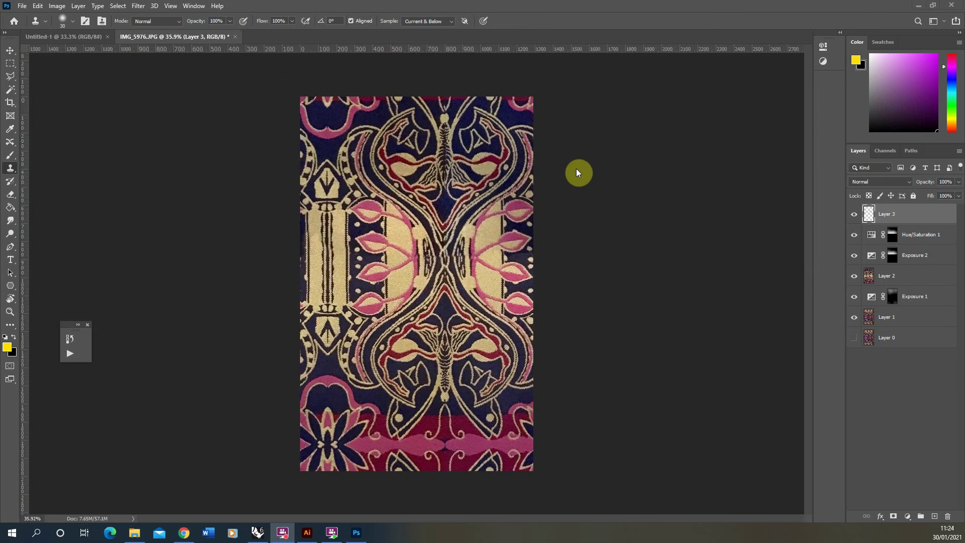
pyautogui.scroll(9, 628, 161)
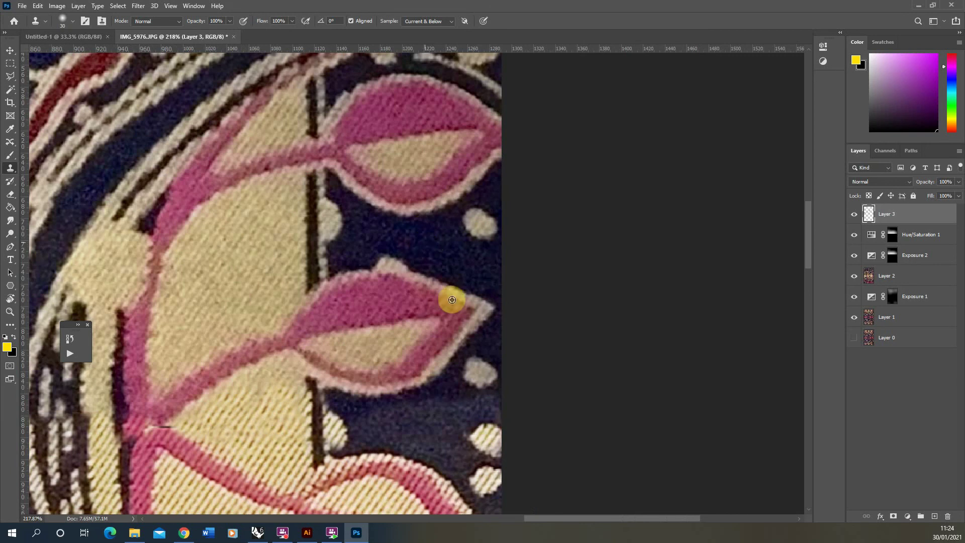
# Sample clean navy texture and patch the navy area beside the right-hand petals.
pyautogui.moveTo(428, 400)
pyautogui.mouseDown()
pyautogui.moveTo(388, 416)
pyautogui.moveTo(413, 415)
pyautogui.moveTo(404, 414)
pyautogui.mouseUp()
pyautogui.keyDown('alt'); pyautogui.click(365, 230); pyautogui.keyUp('alt')
pyautogui.keyDown('alt'); pyautogui.click(432, 243); pyautogui.keyUp('alt')
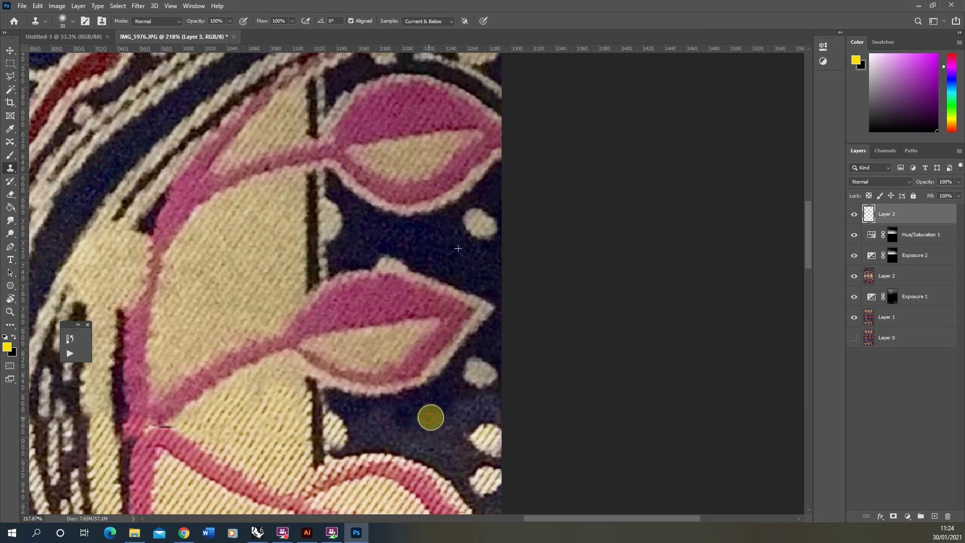
pyautogui.scroll(-3, 441, 329)
pyautogui.scroll(-3, 565, 271)
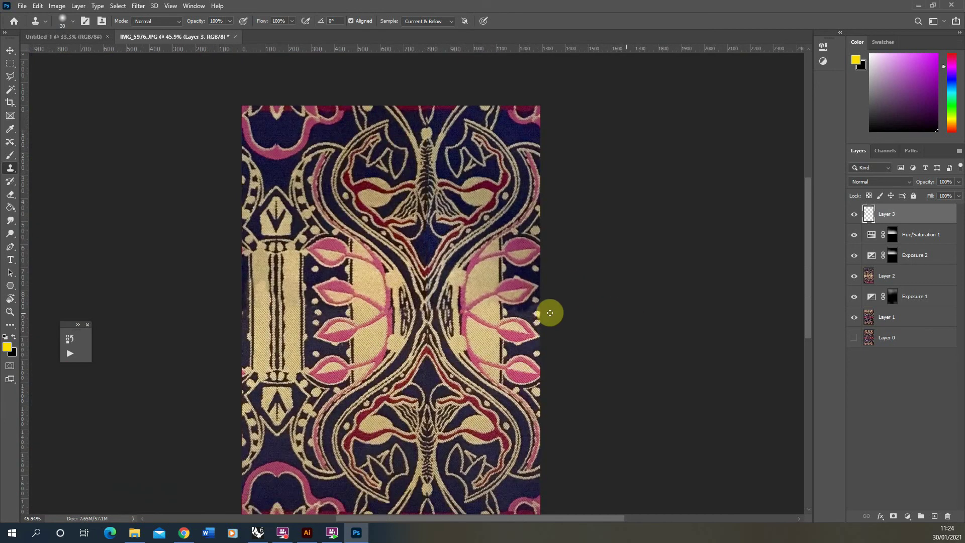
pyautogui.scroll(2, 535, 362)
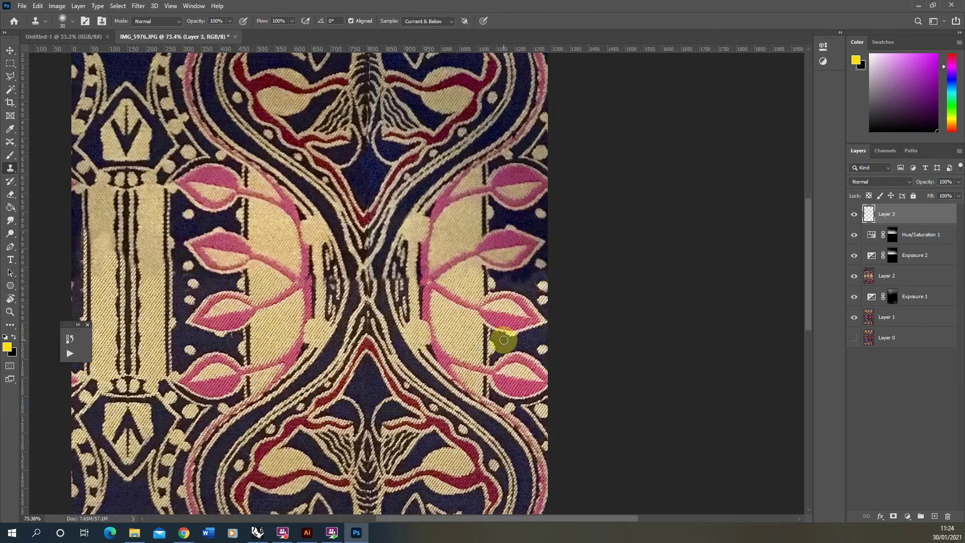
pyautogui.scroll(-2, 522, 351)
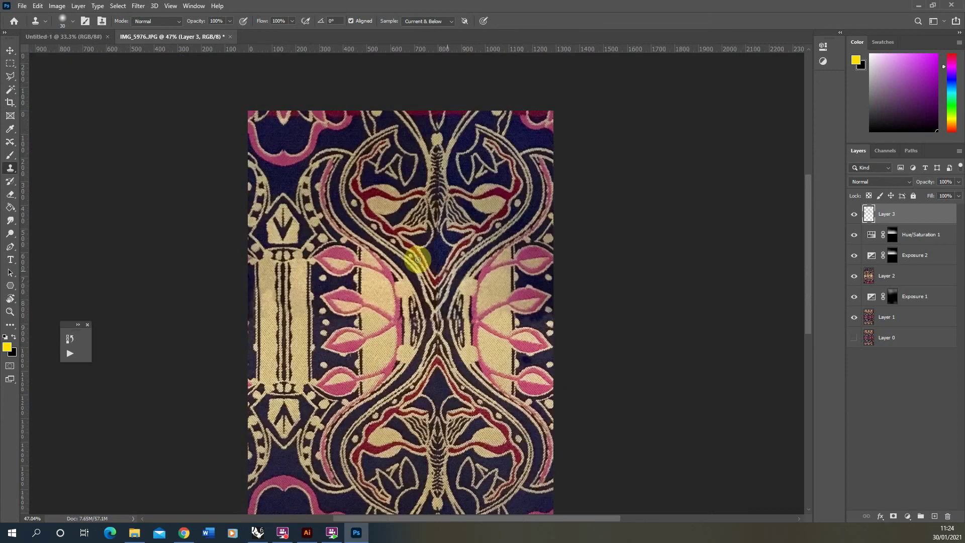
pyautogui.scroll(-2, 287, 209)
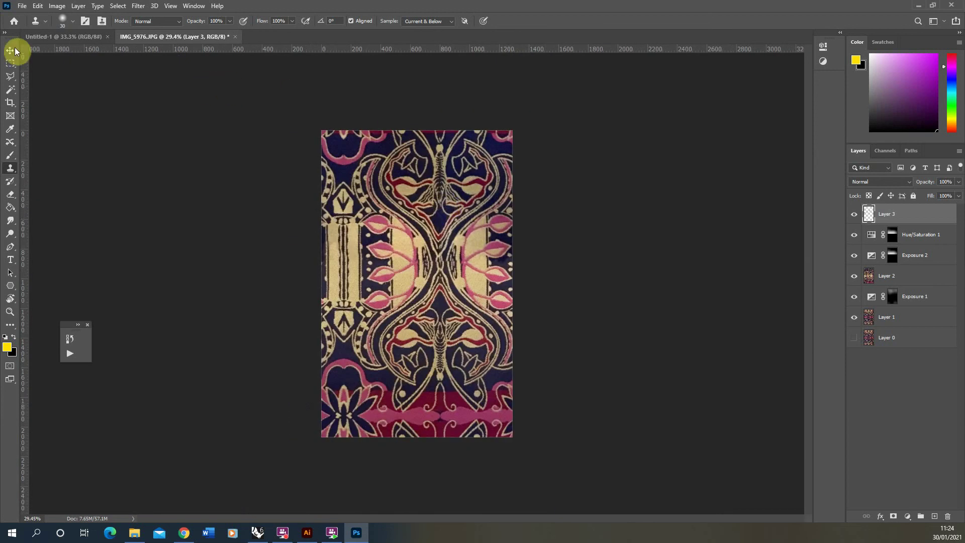
# Select the whole image and copy-merge all visible layers into a new Layer 4.
pyautogui.click(10, 64)
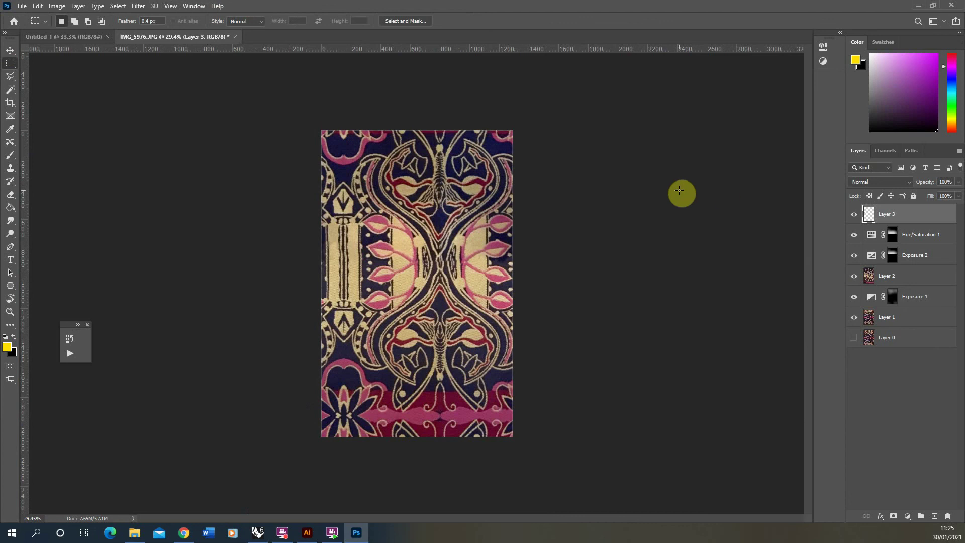
pyautogui.hotkey('ctrl', 'a')
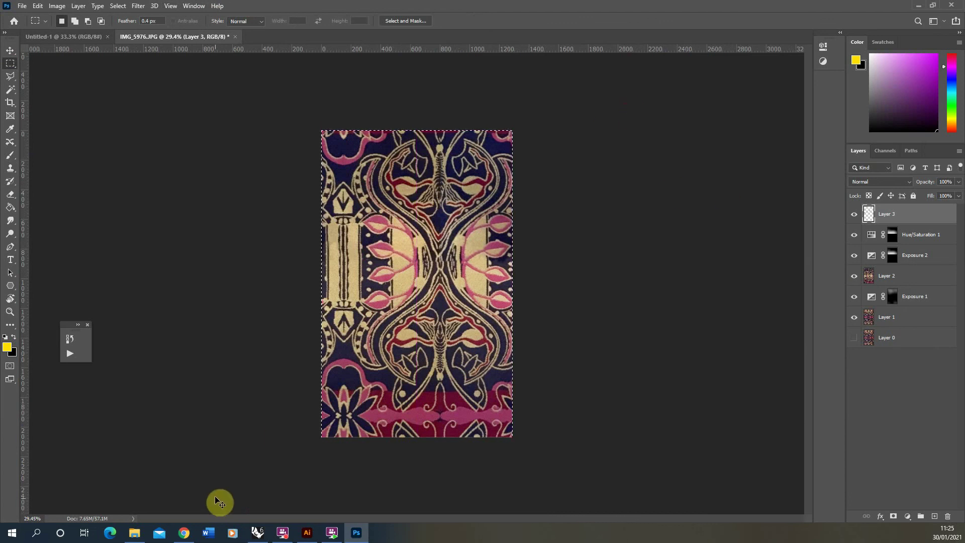
pyautogui.hotkey('ctrl', 'shift', 'c')
pyautogui.hotkey('ctrl', 'v')
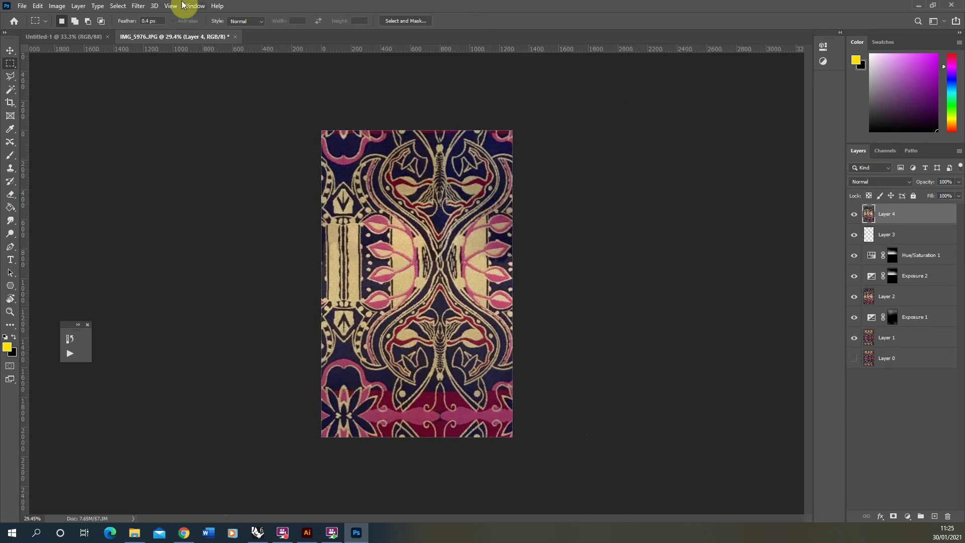
# Apply Offset with Wrap Around, shifting +111 pixels right and -1210 down.
pyautogui.click(137, 6)
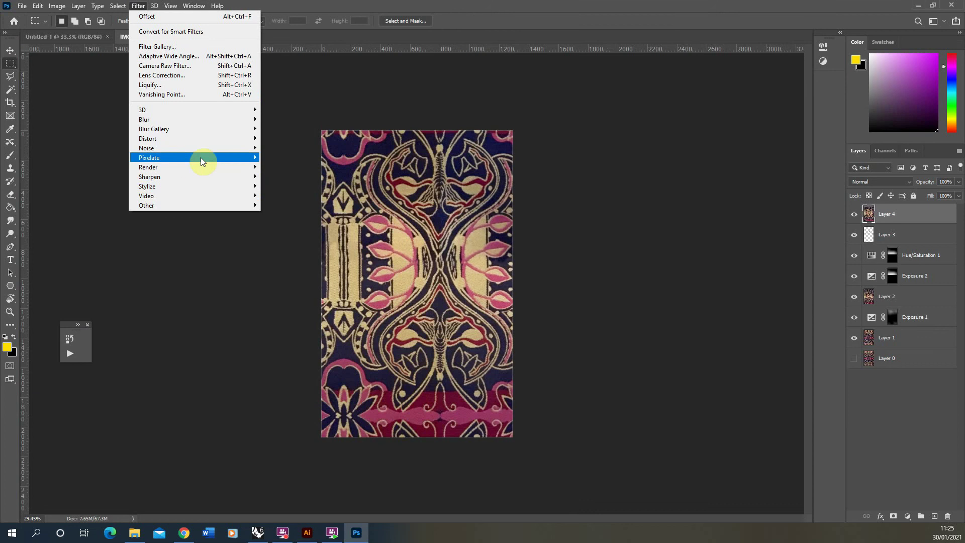
pyautogui.moveTo(154, 205)
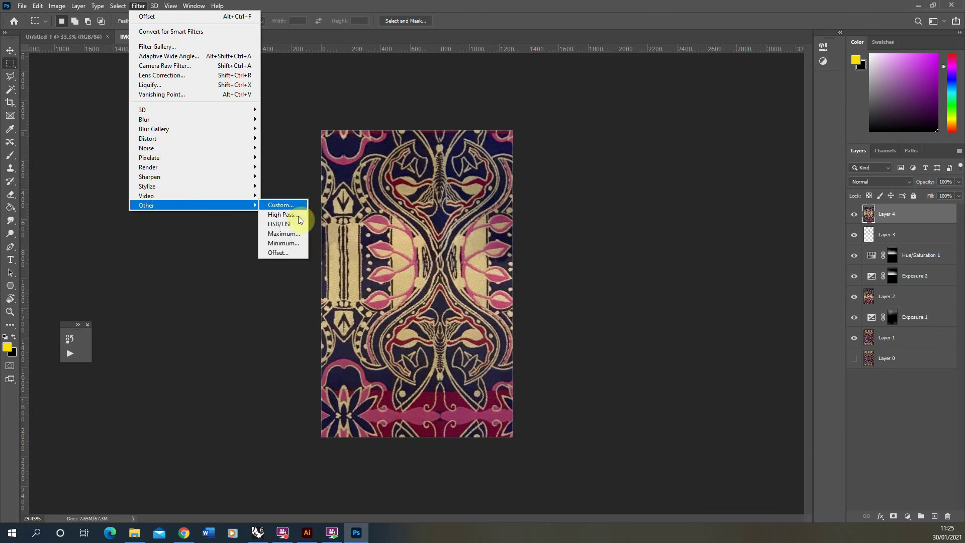
pyautogui.click(290, 253)
pyautogui.moveTo(606, 162); pyautogui.dragTo(629, 192)
pyautogui.moveTo(619, 193); pyautogui.dragTo(575, 191)
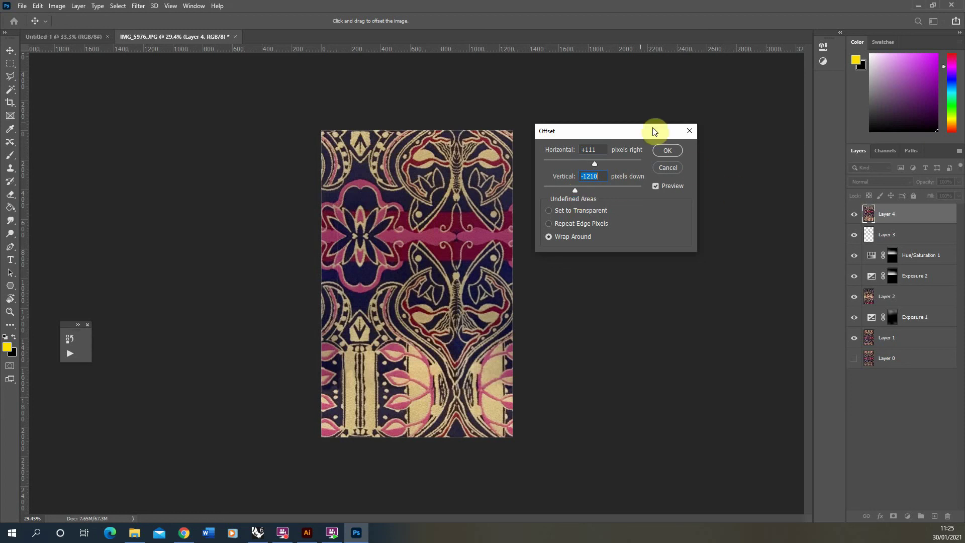
pyautogui.click(673, 152)
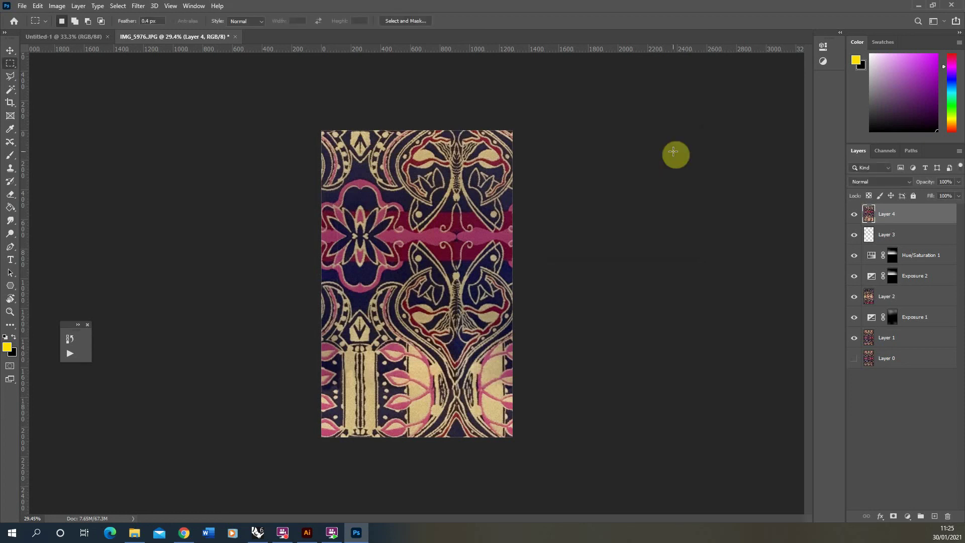
pyautogui.hotkey('ctrl', 'shift', 's')
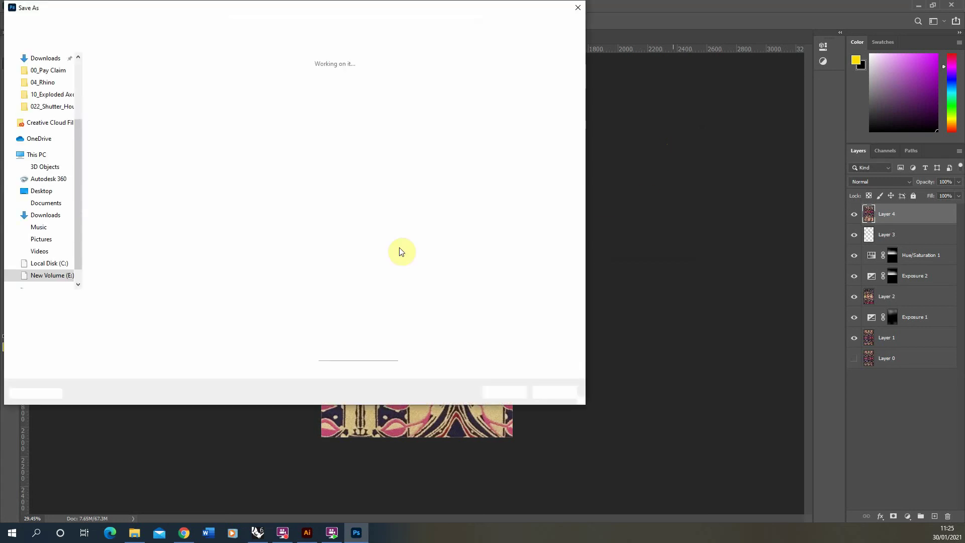
pyautogui.click(160, 313)
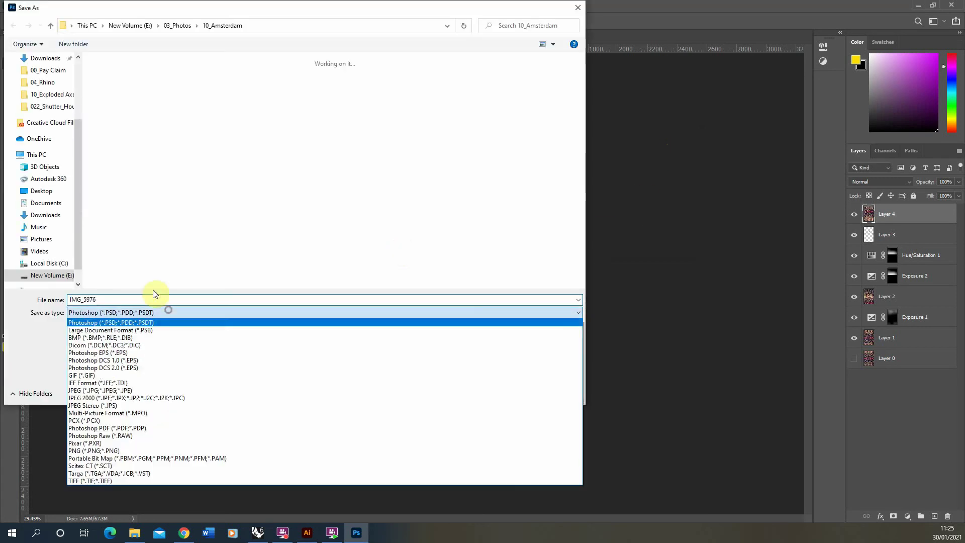
pyautogui.click(98, 391)
pyautogui.click(578, 8)
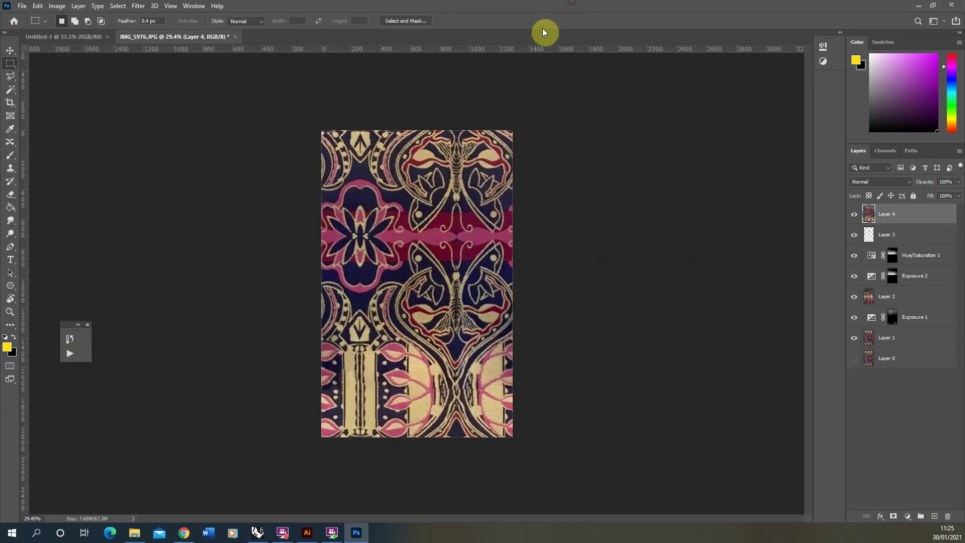